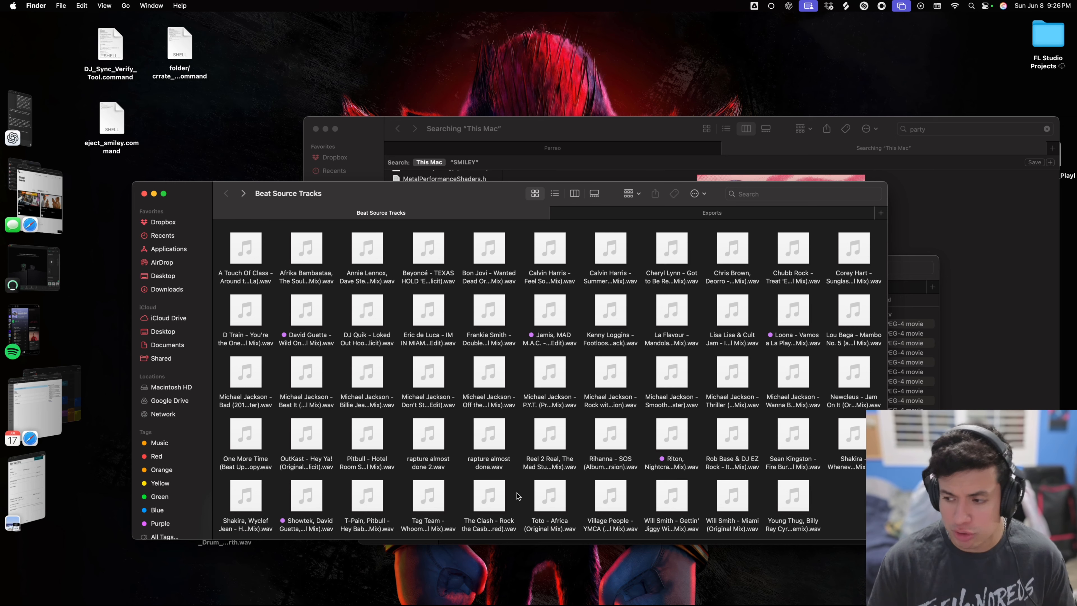
- Switch to DJ.Studio and play the opening seconds of The Clash - Rock the Casbah on the Master lane
left_click(489, 526)
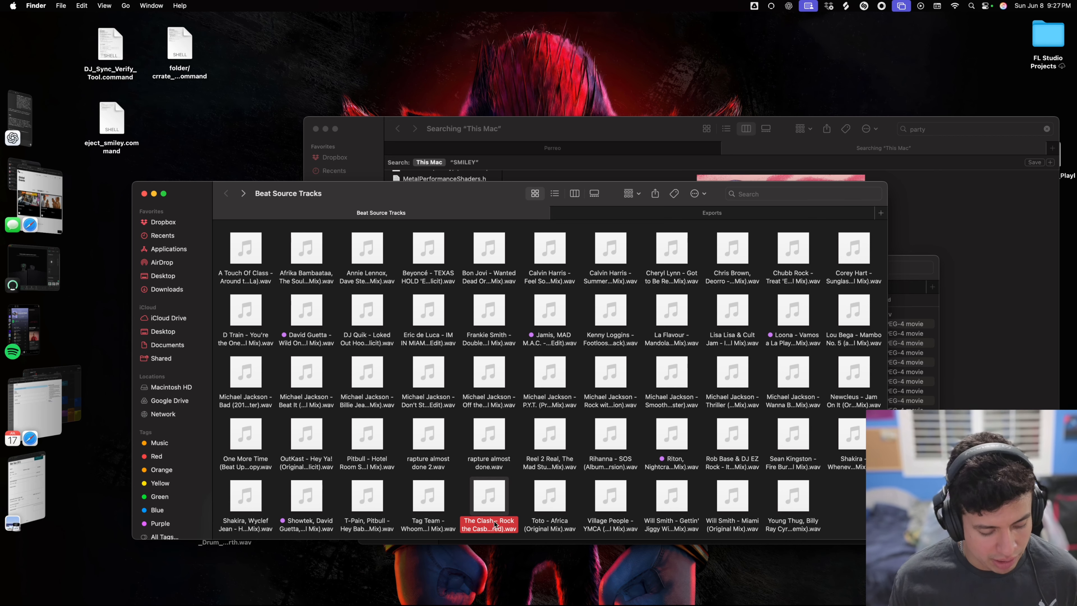
key("super+Tab")
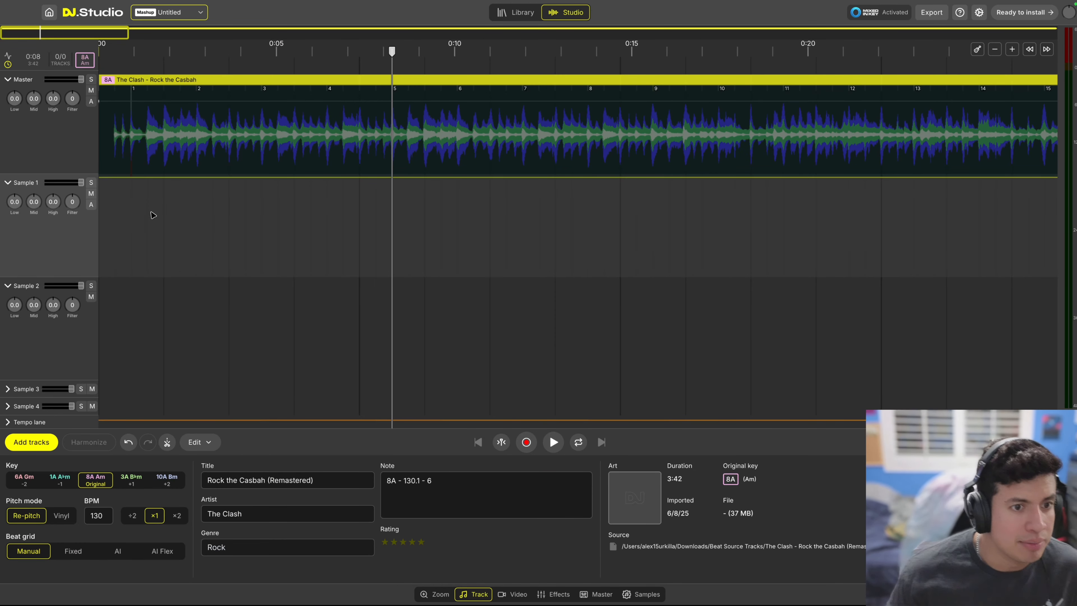
left_click(137, 209)
scroll(129, 183, "up", 5)
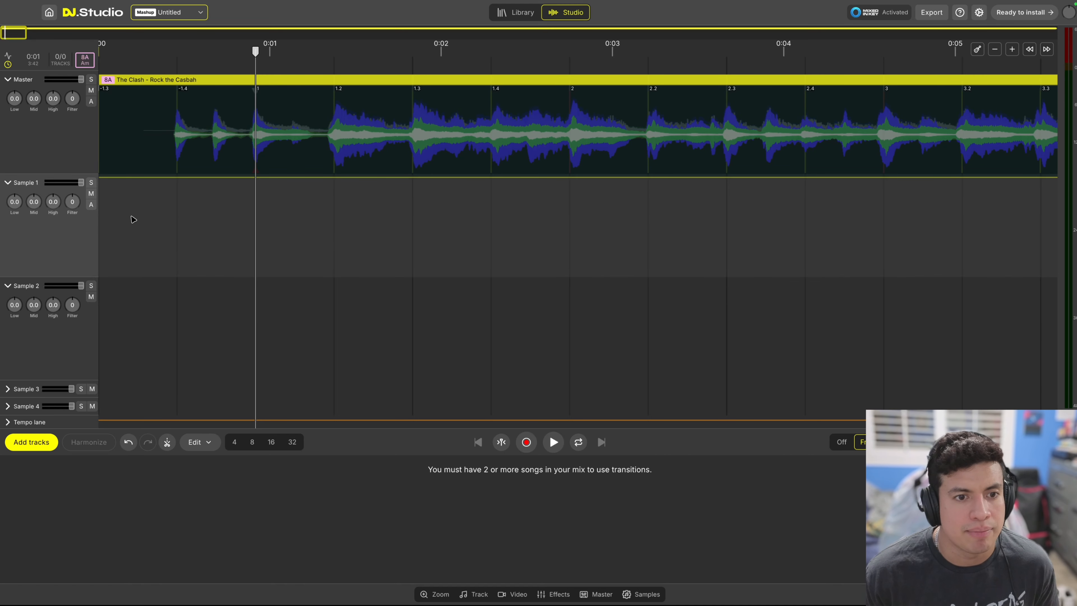
left_click(122, 214)
key("space")
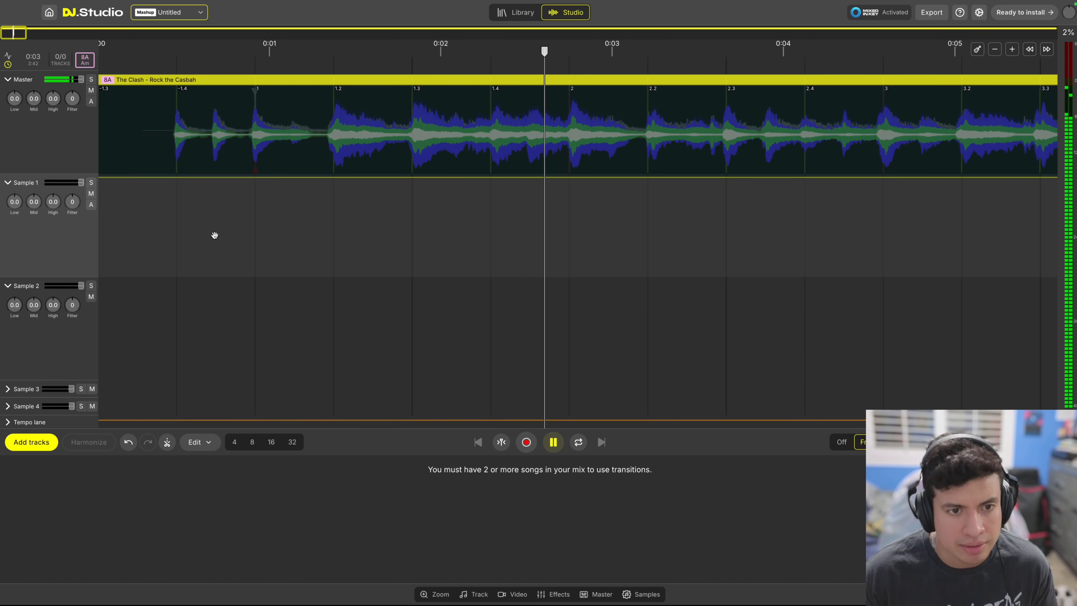
key("space")
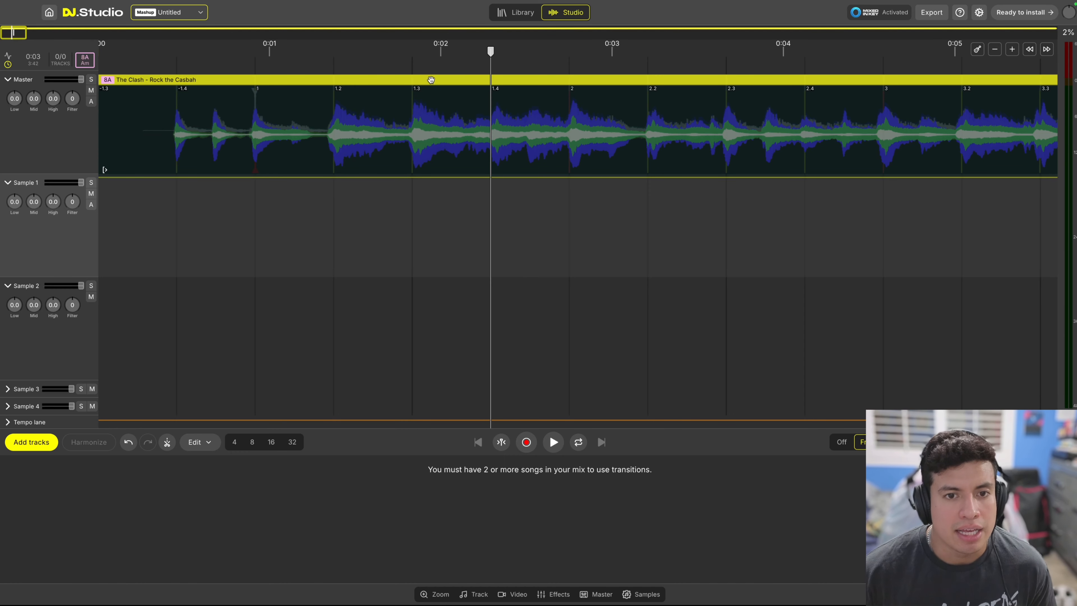
- Move the Rock the Casbah track later on the Master lane so it starts at about 0:13, leaving room for an intro
left_click_drag(430, 80, 496, 87)
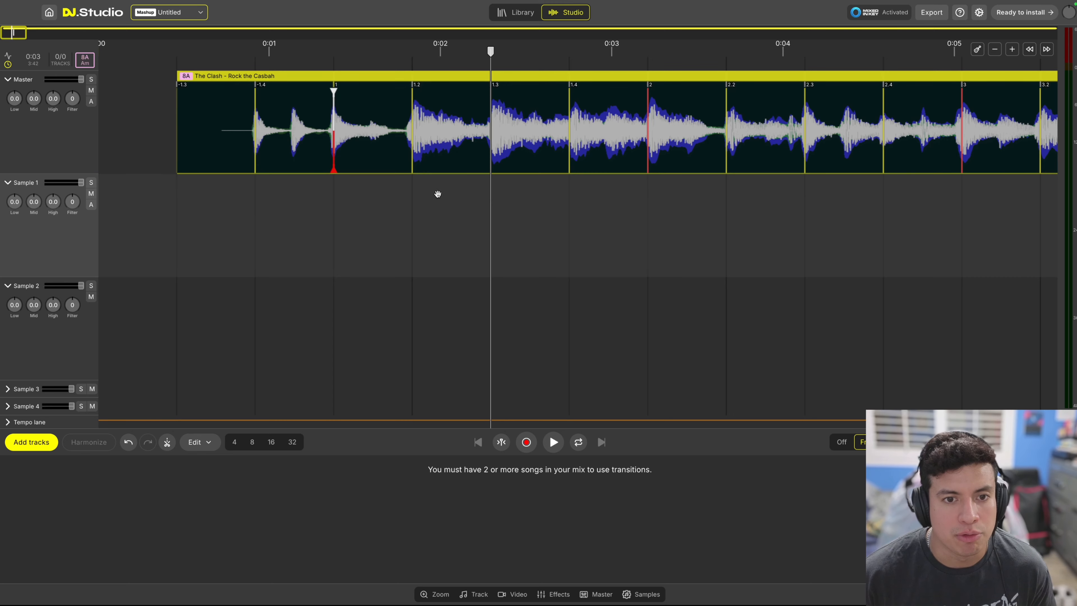
scroll(430, 229, "down", 5)
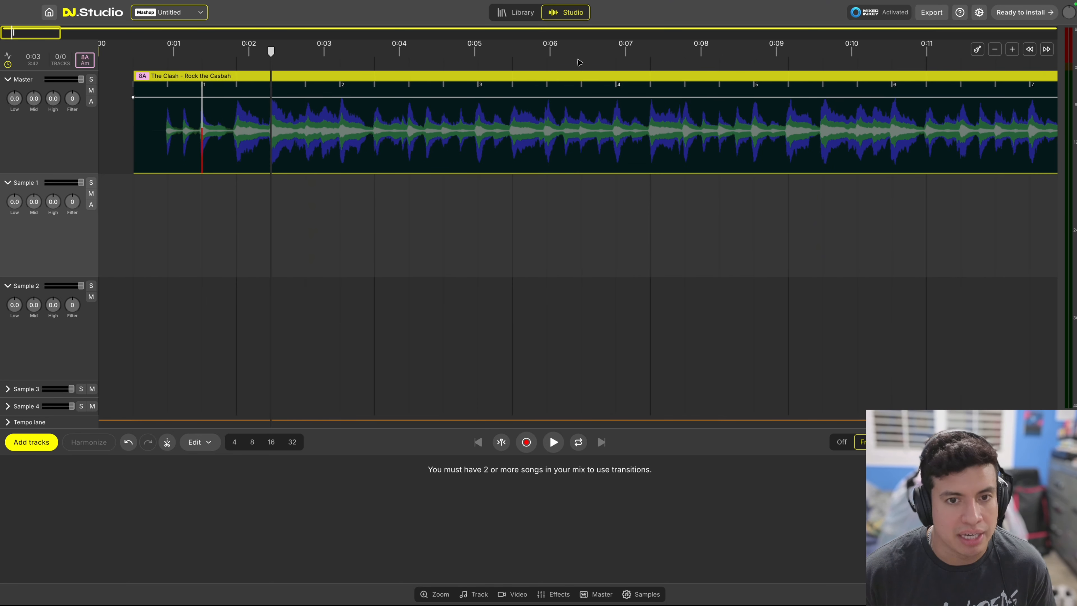
left_click_drag(428, 73, 709, 70)
scroll(209, 164, "down", 2)
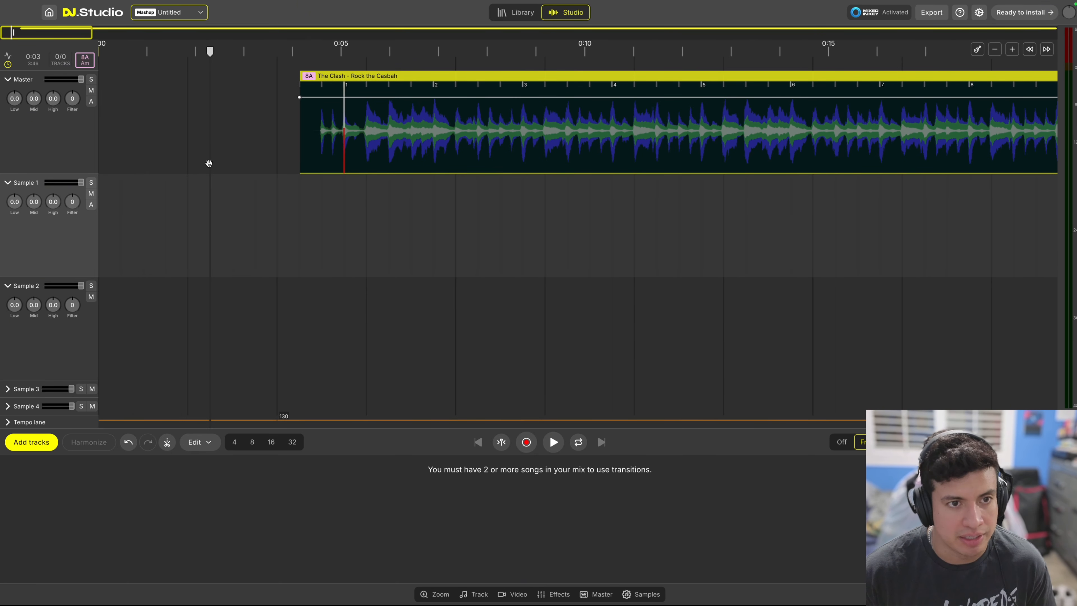
scroll(209, 163, "up", 1)
scroll(209, 163, "down", 3)
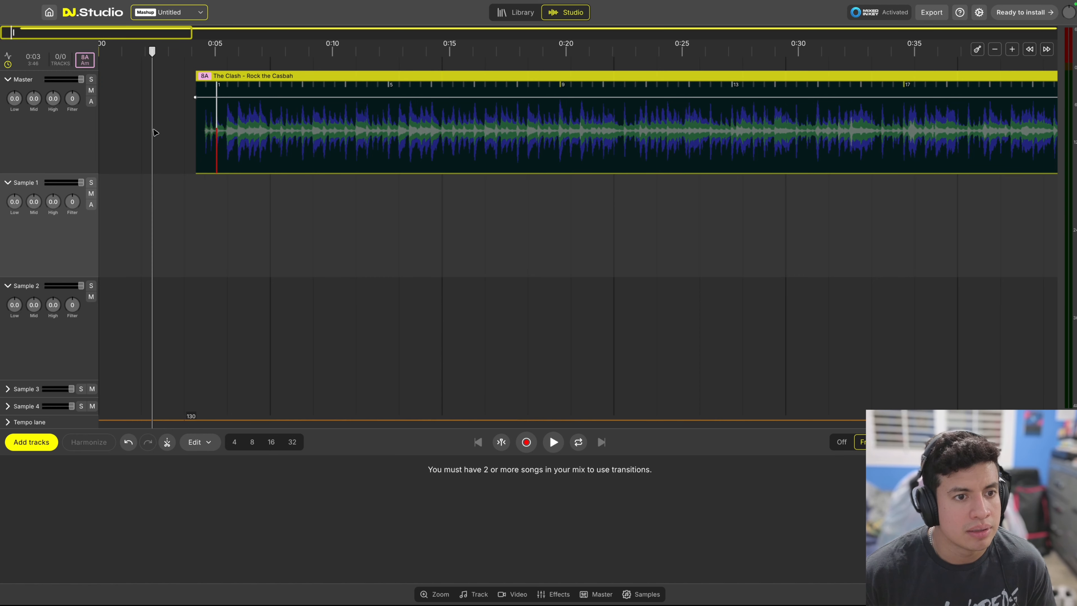
left_click_drag(328, 75, 542, 74)
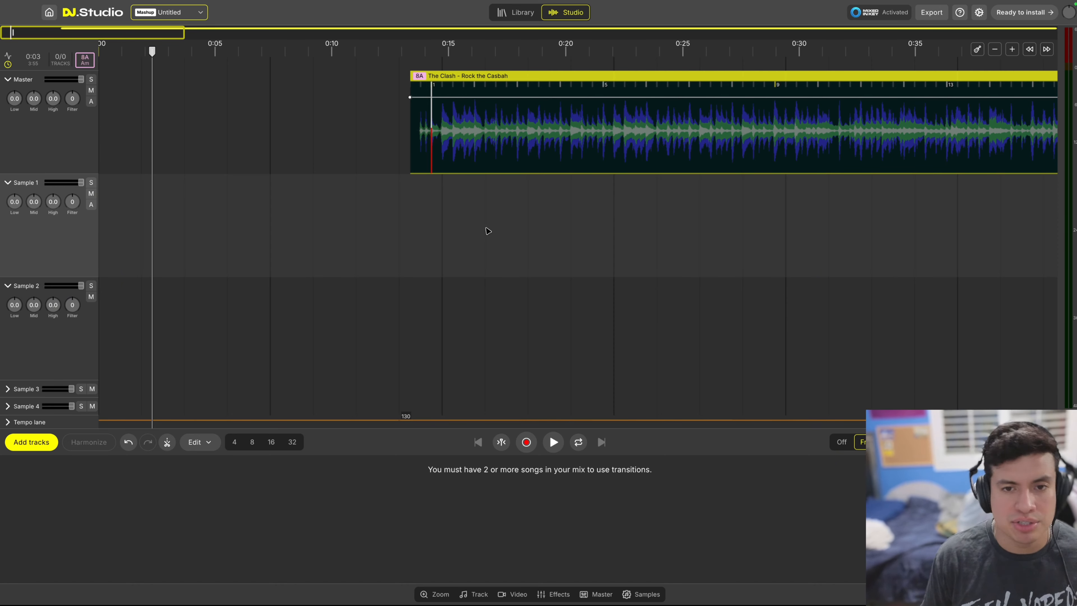
- Play Rock the Casbah and replay the passage from about 0:58 to look for a usable drum section
scroll(835, 246, "right", 10)
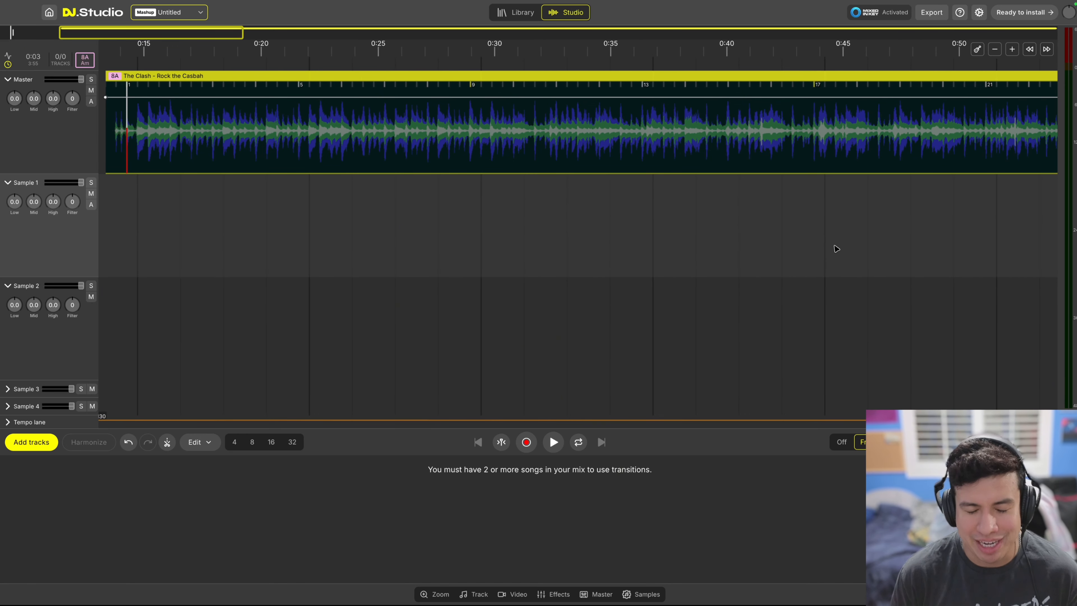
scroll(573, 272, "left", 10)
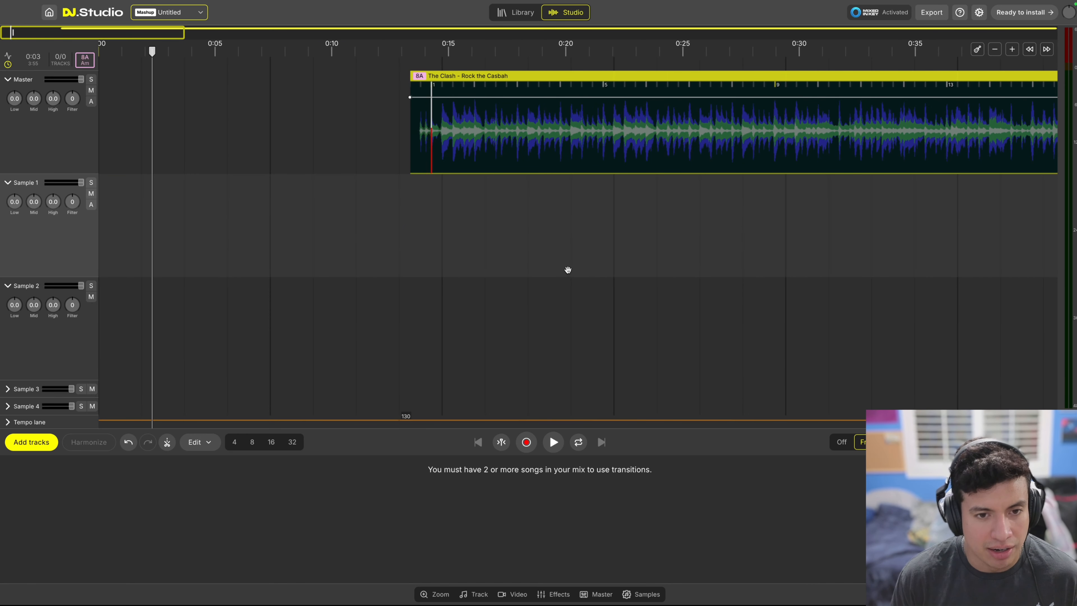
scroll(567, 270, "right", 4)
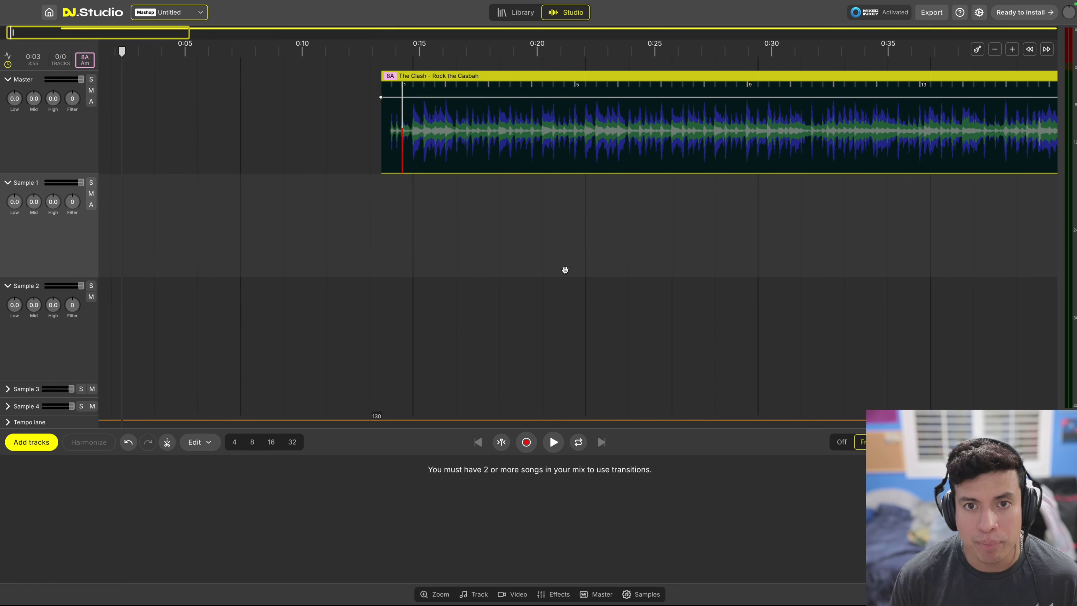
scroll(565, 270, "right", 1)
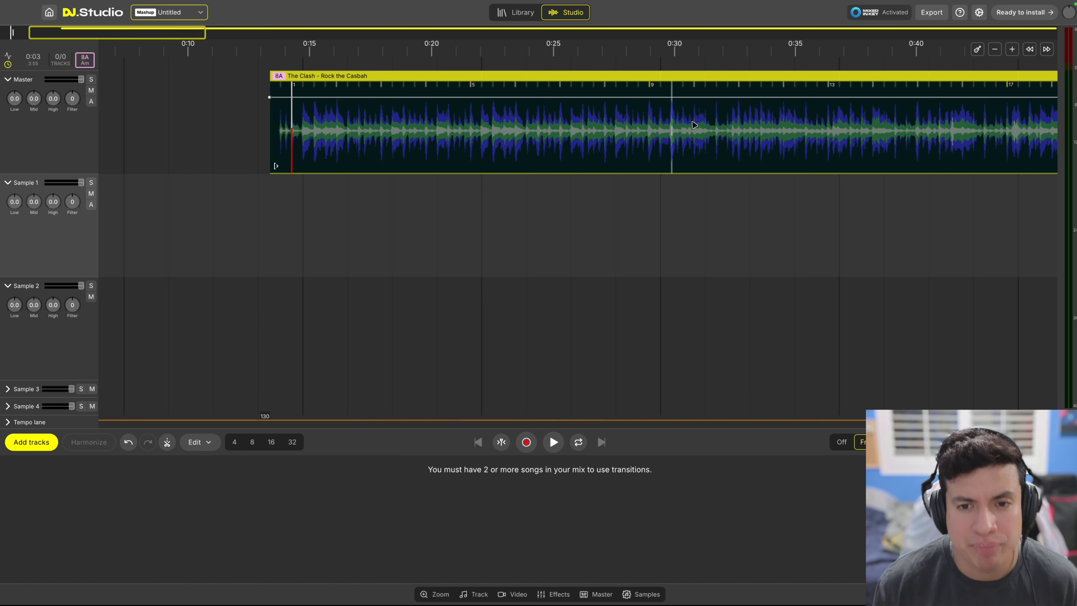
scroll(700, 219, "right", 5)
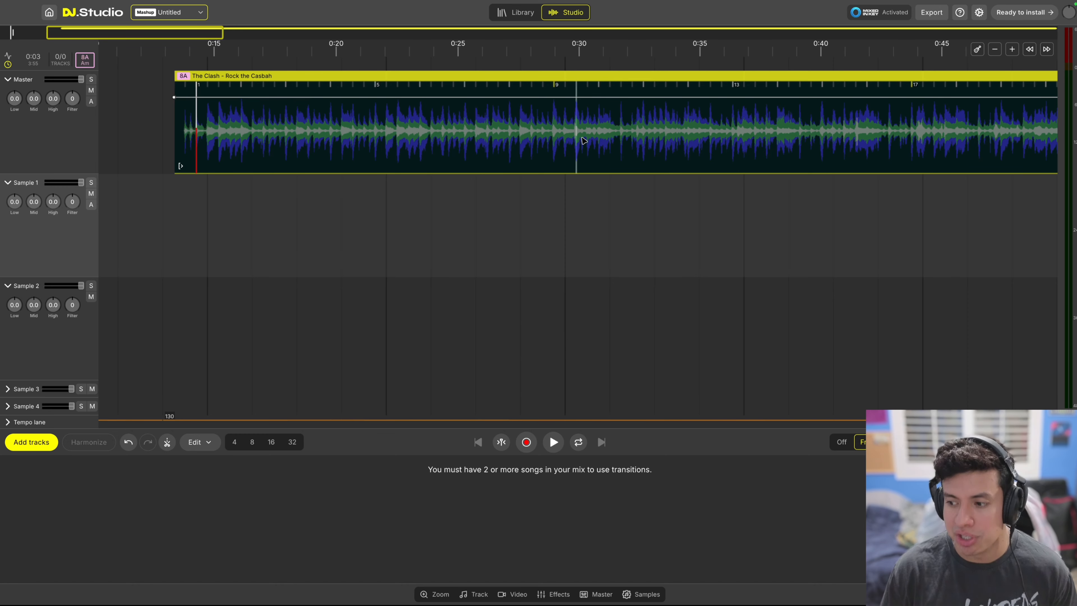
left_click(584, 141)
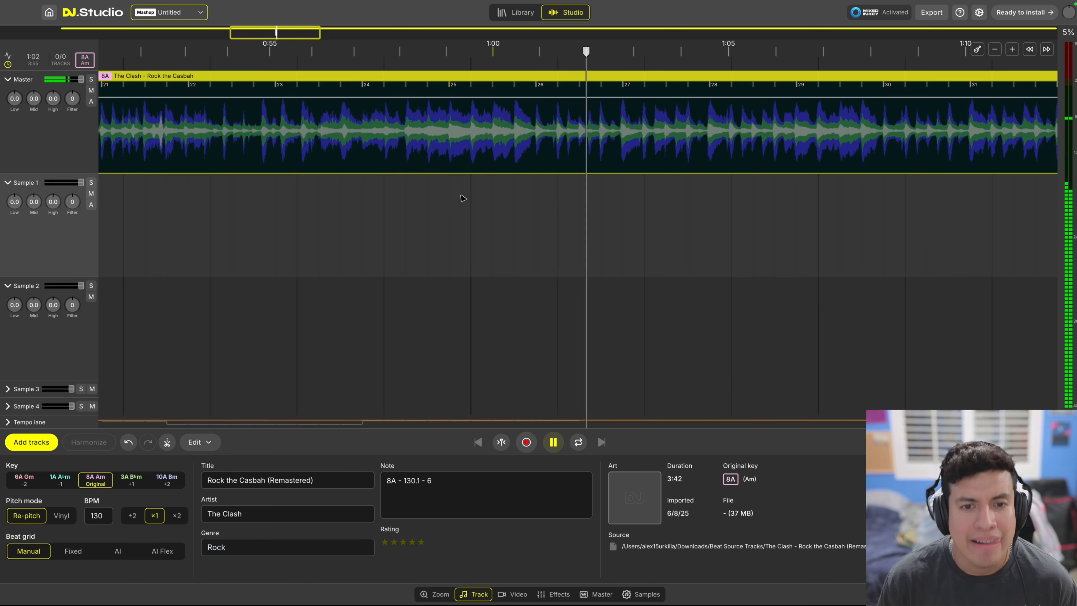
key("space")
left_click(407, 141)
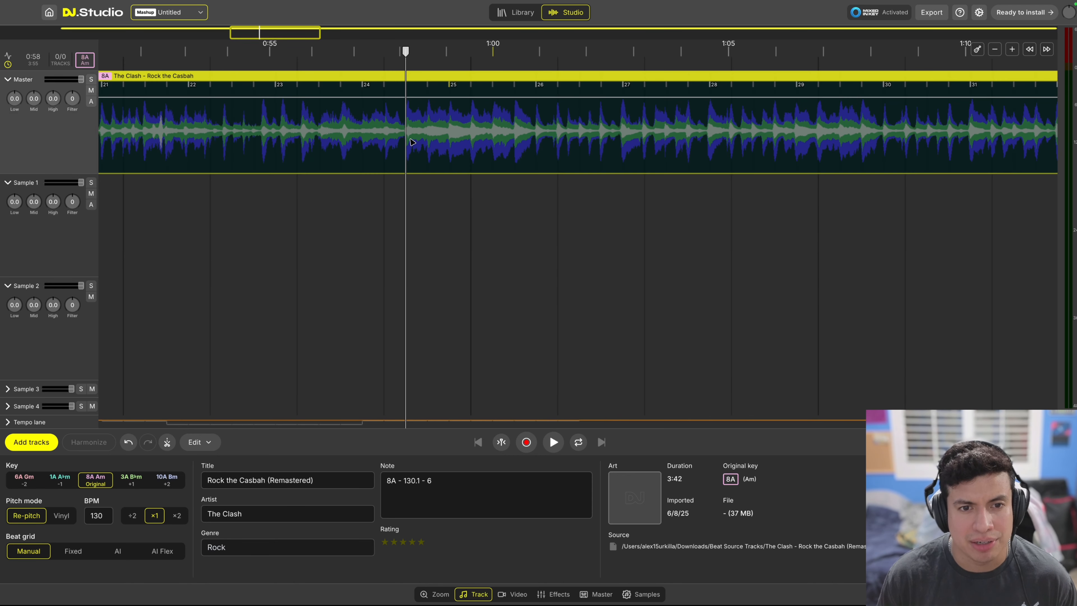
key("space")
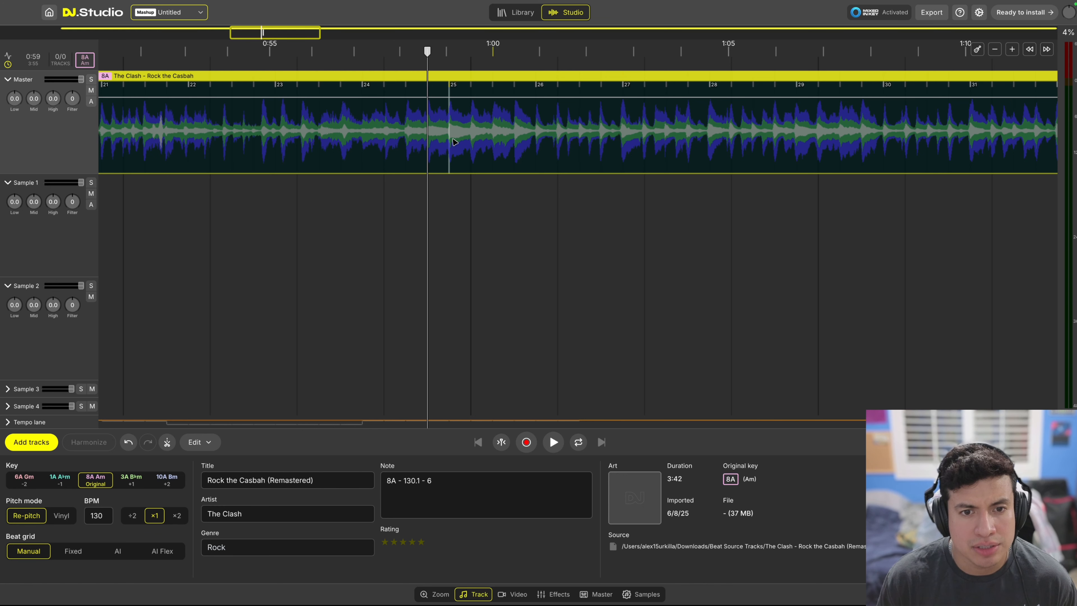
- Select bars 25 to 27 of the Master track and copy only their drums to the Sample 1 lane
scroll(453, 140, "up", 5)
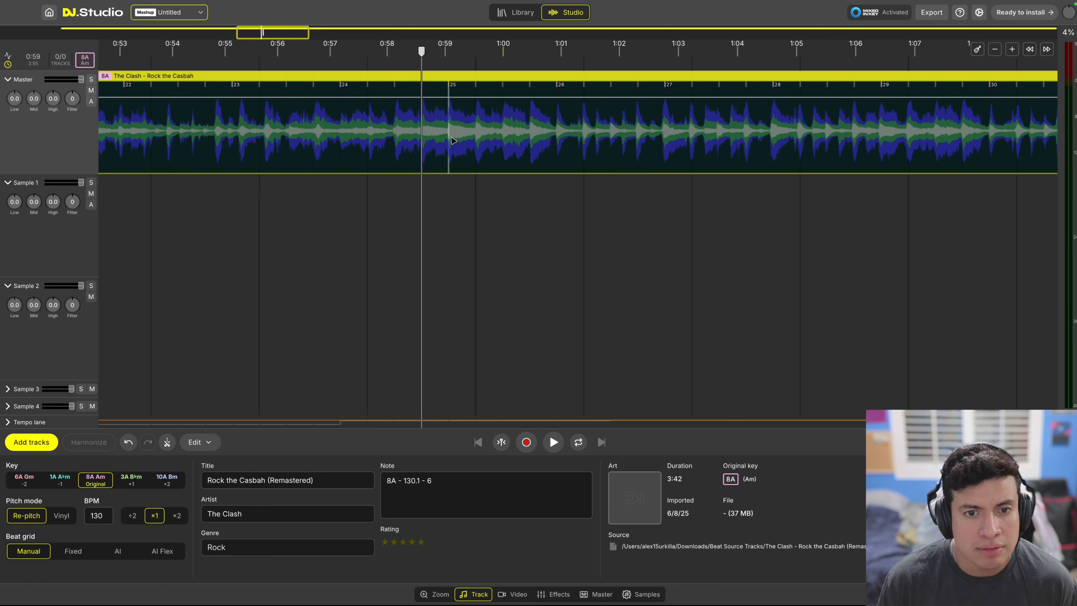
left_click_drag(485, 128, 697, 124)
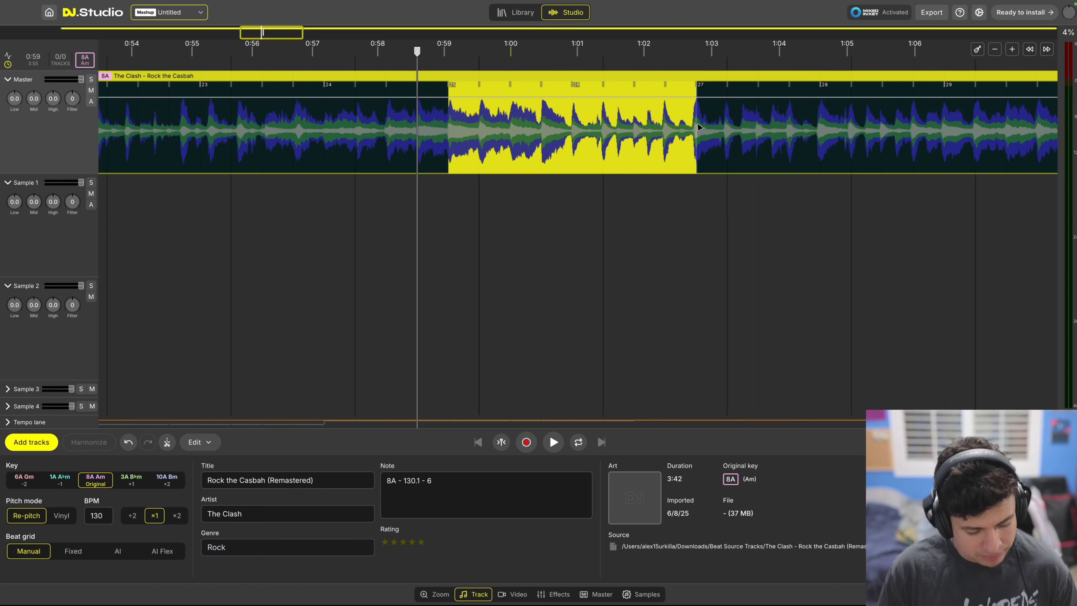
right_click(624, 153)
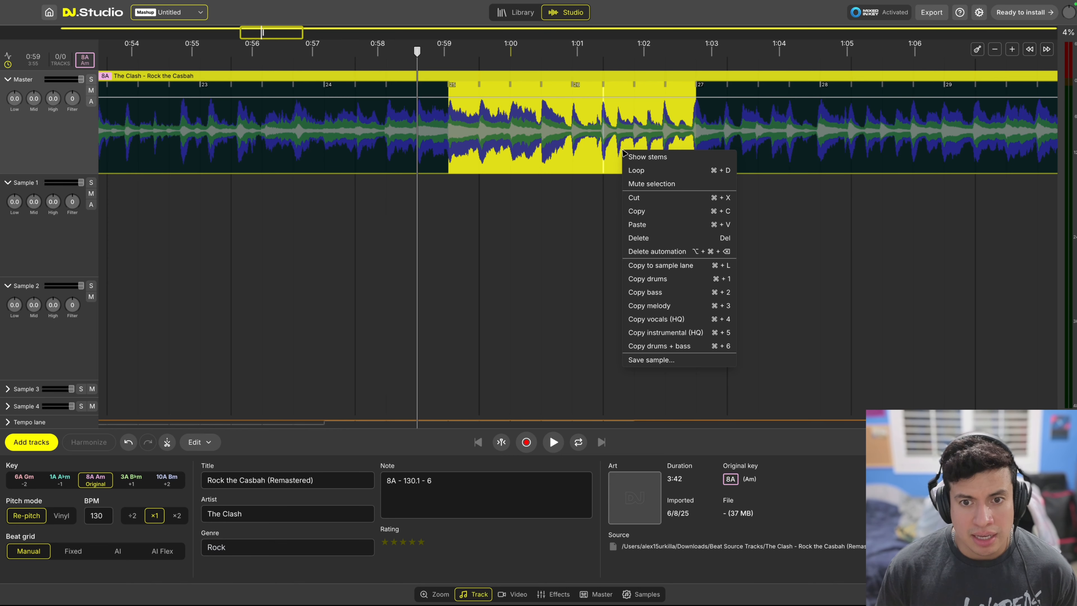
left_click(668, 279)
- Move the drum sample on the Sample 1 lane to the very start of the timeline
scroll(455, 238, "down", 5)
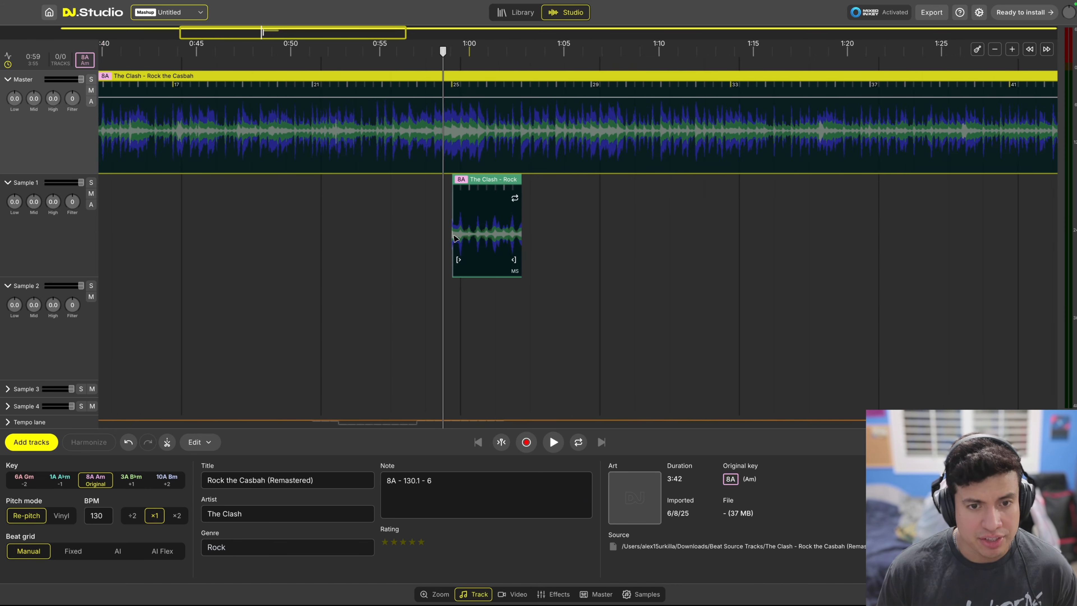
scroll(455, 238, "down", 5)
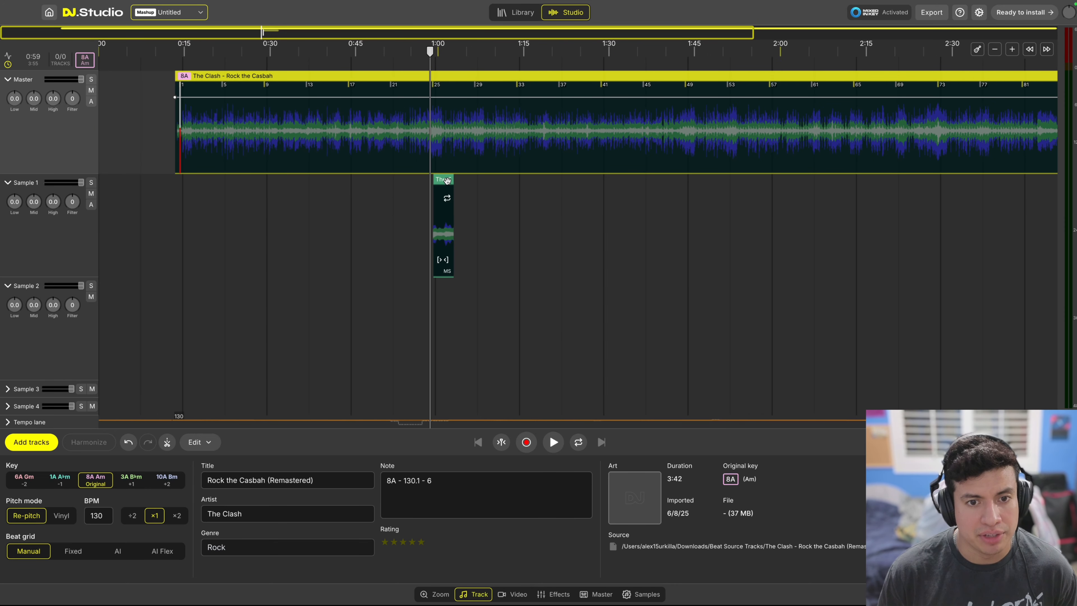
left_click_drag(447, 180, 113, 181)
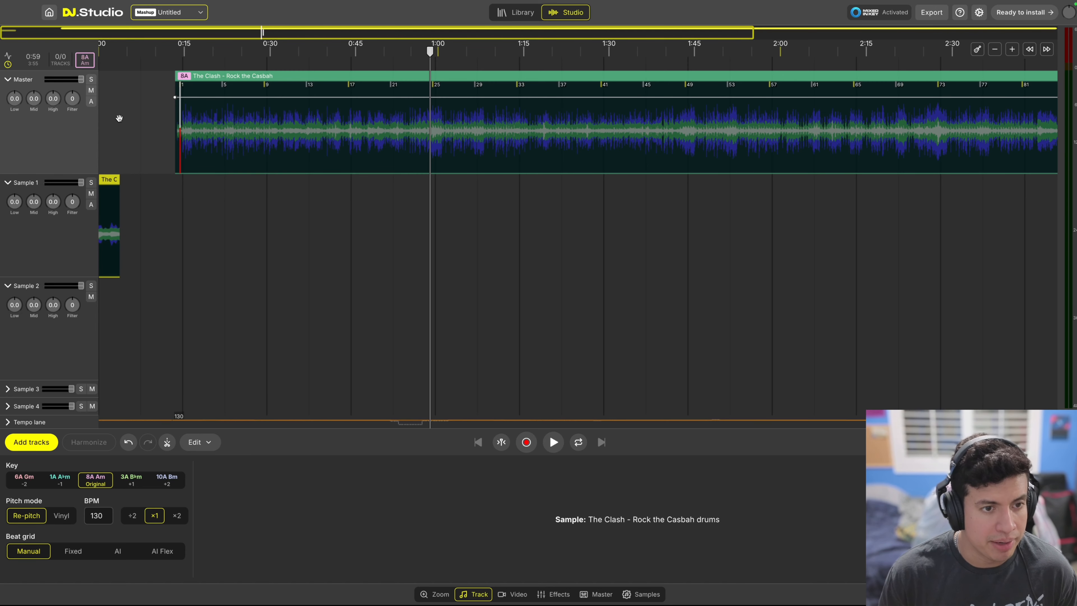
- Extend the end of the Sample 1 drum clip to about 0:07 and play it from near the start
scroll(120, 118, "up", 3)
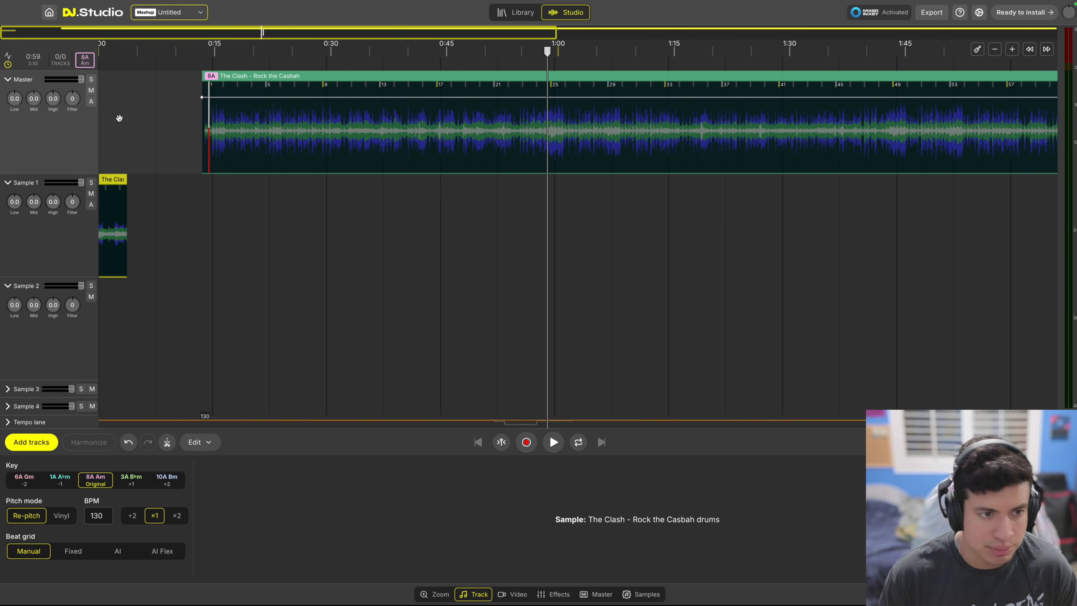
scroll(130, 140, "up", 4)
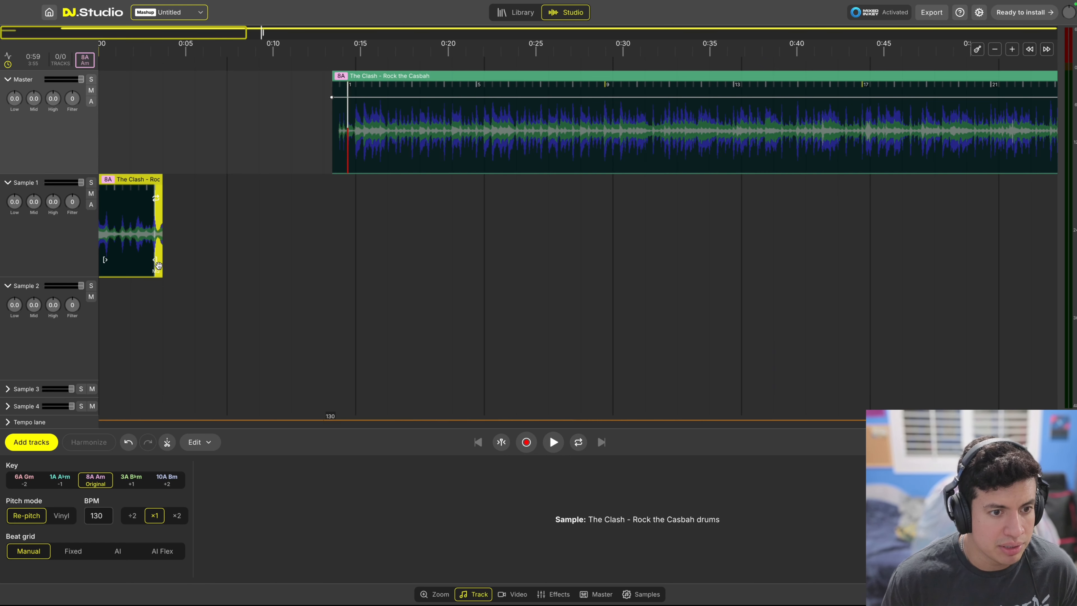
left_click_drag(155, 261, 227, 262)
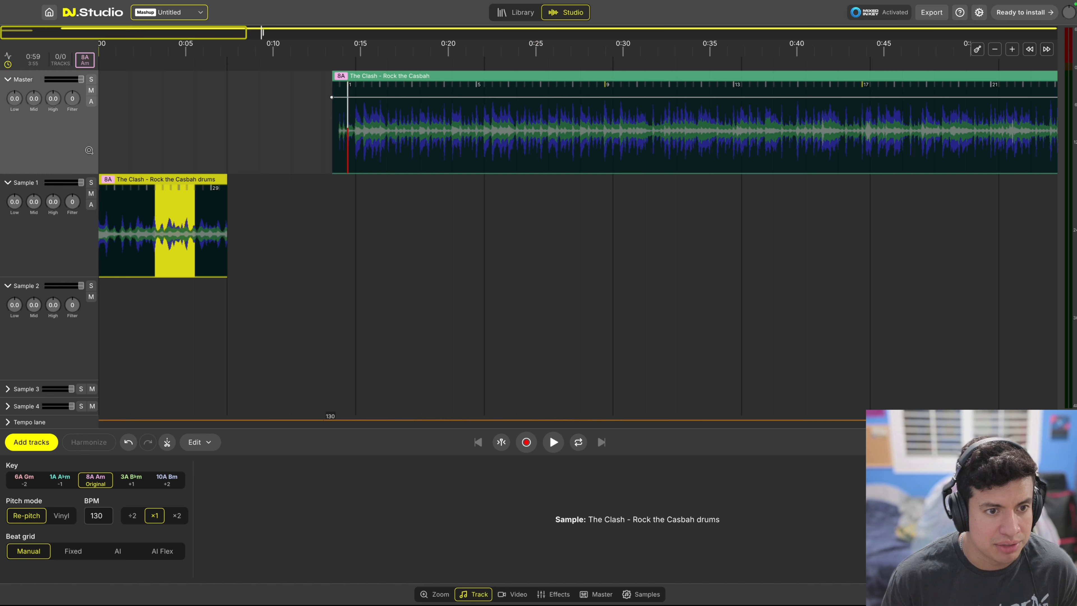
double_click(119, 143)
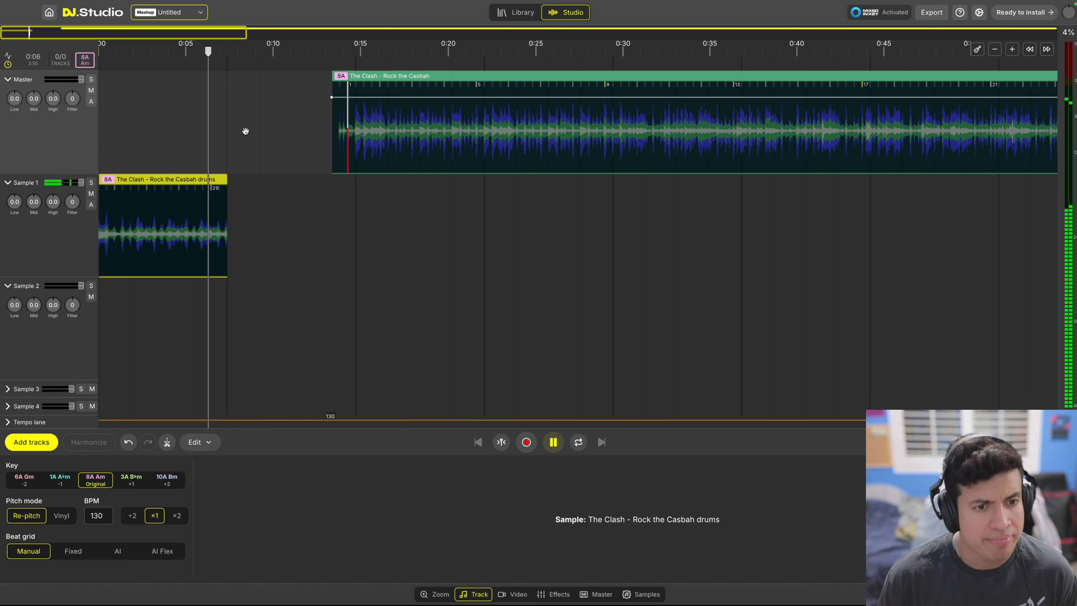
key("space")
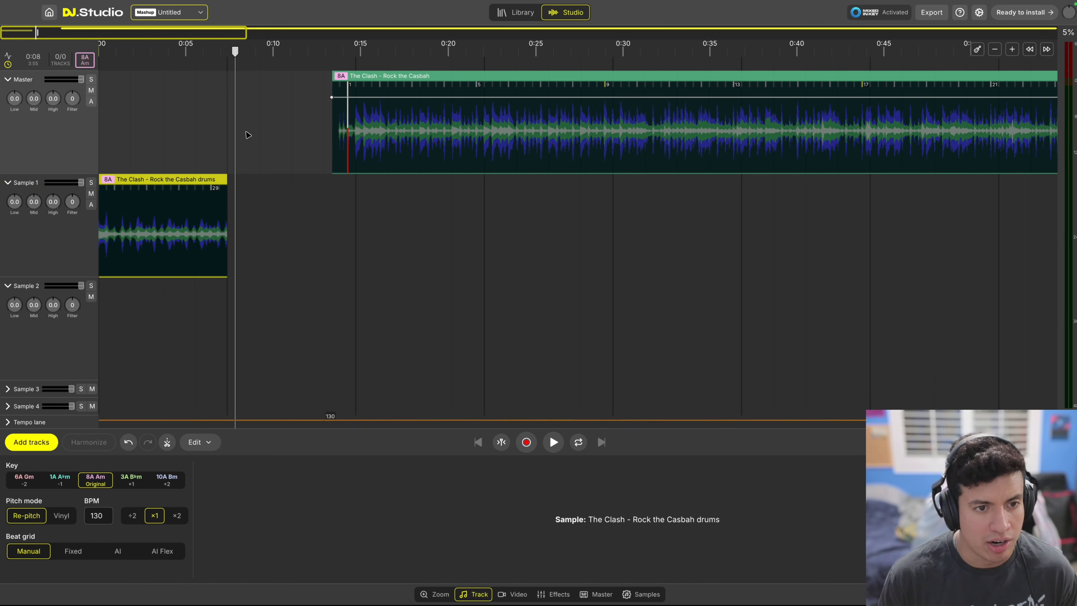
- Try looping the Sample 1 drum clip out to about 0:15, play across the loop point, and shorten it back to a single pass
mouse_move(221, 200)
left_click_drag(222, 200, 355, 214)
left_click(202, 148)
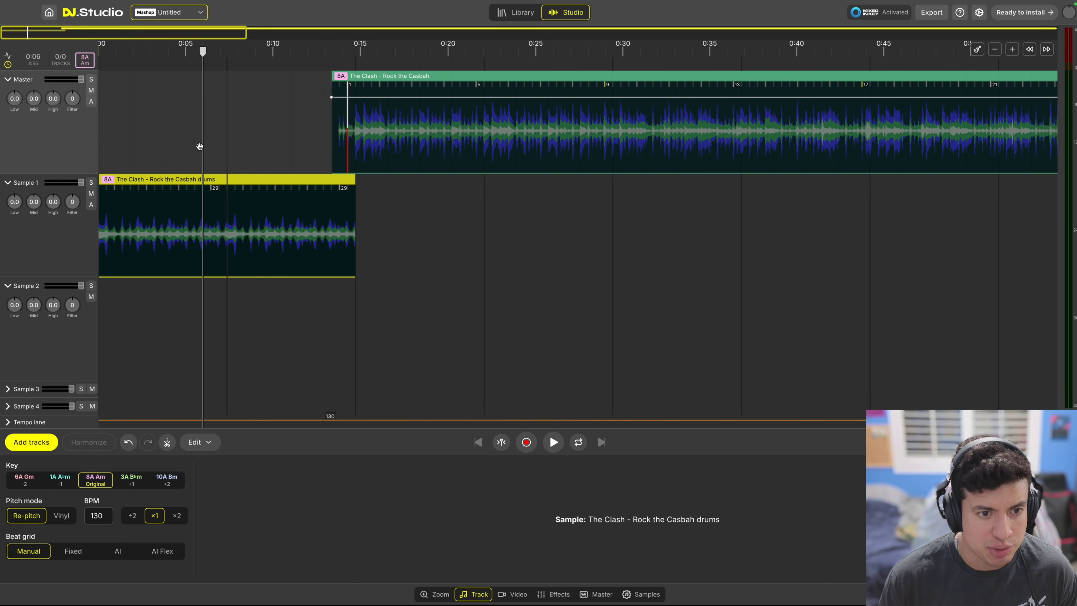
key("space")
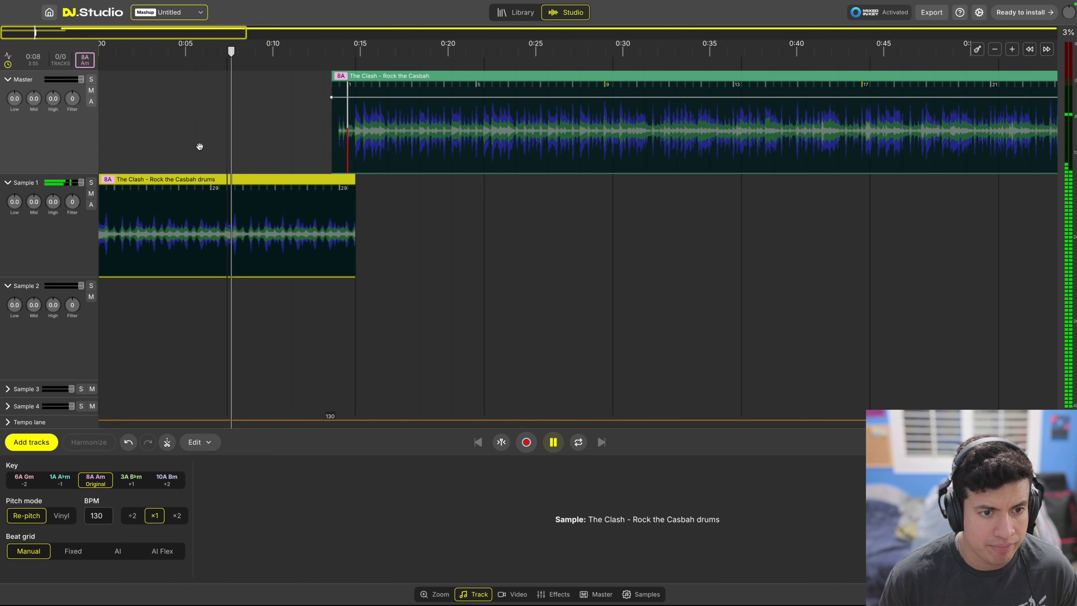
key("space")
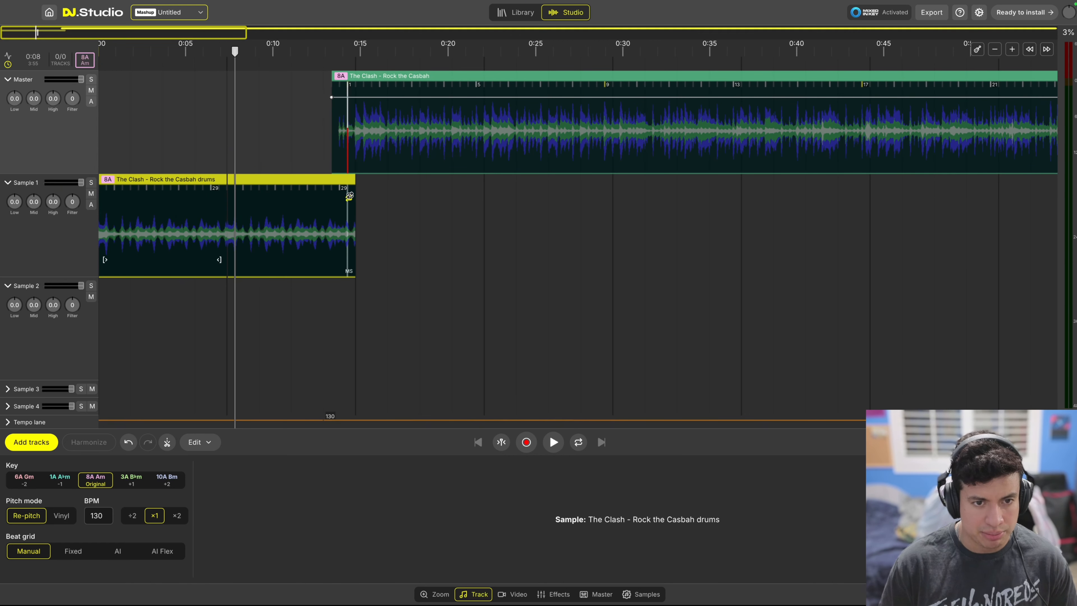
left_click_drag(349, 197, 227, 203)
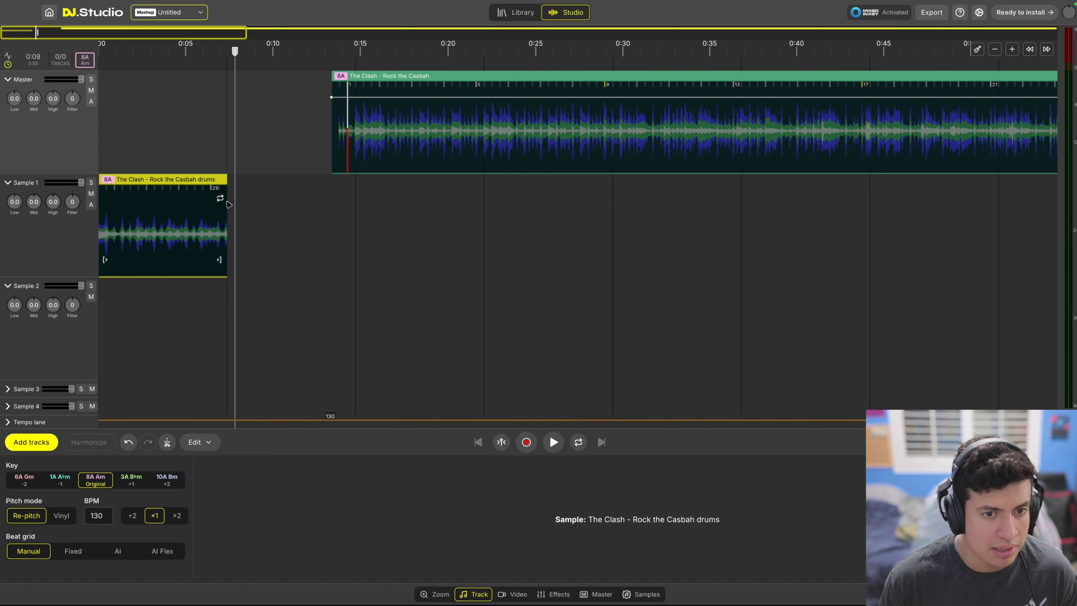
- Paste a copy of the Rock the Casbah drum clip onto the Sample 2 lane at about 0:03
scroll(229, 205, "up", 5)
scroll(231, 204, "left", 2)
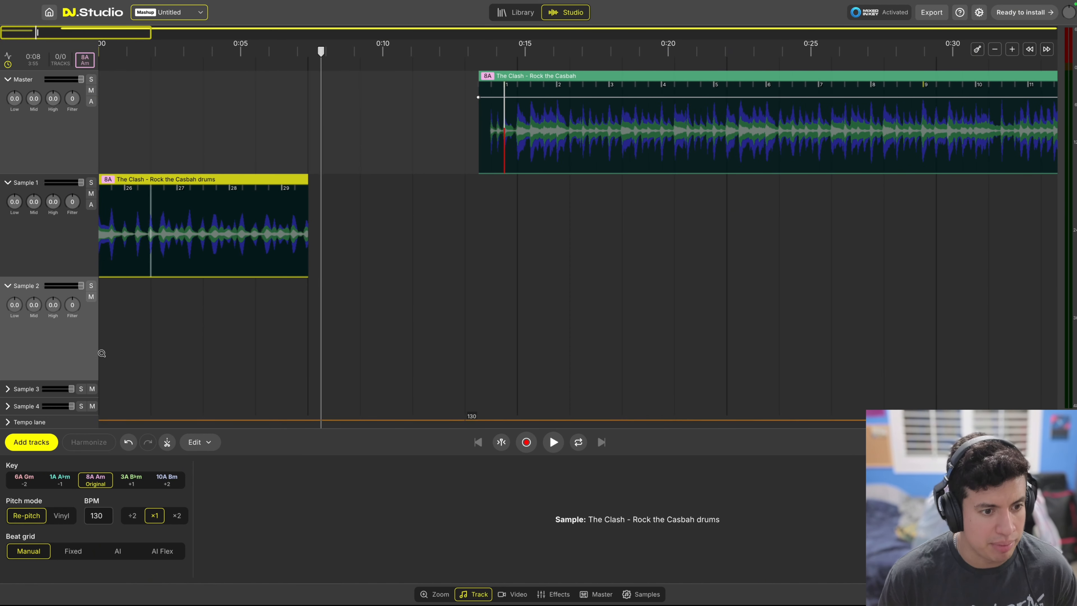
left_click(185, 342)
key("ctrl+v")
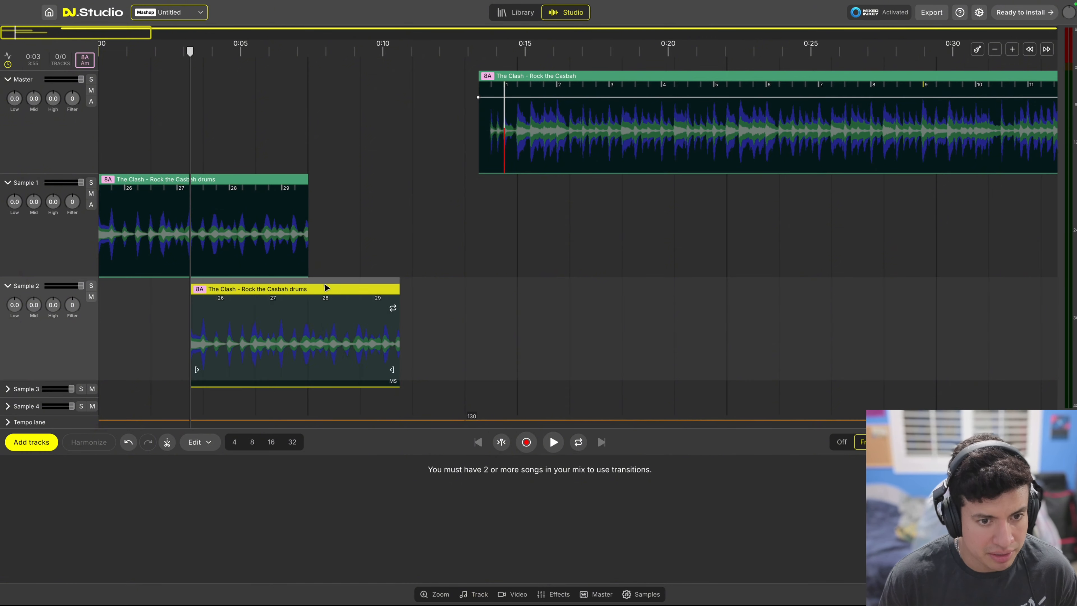
- Move the Sample 2 drum clip so it starts where the Sample 1 drum clip ends, at about 0:07
left_click_drag(324, 288, 440, 289)
scroll(360, 212, "right", 5)
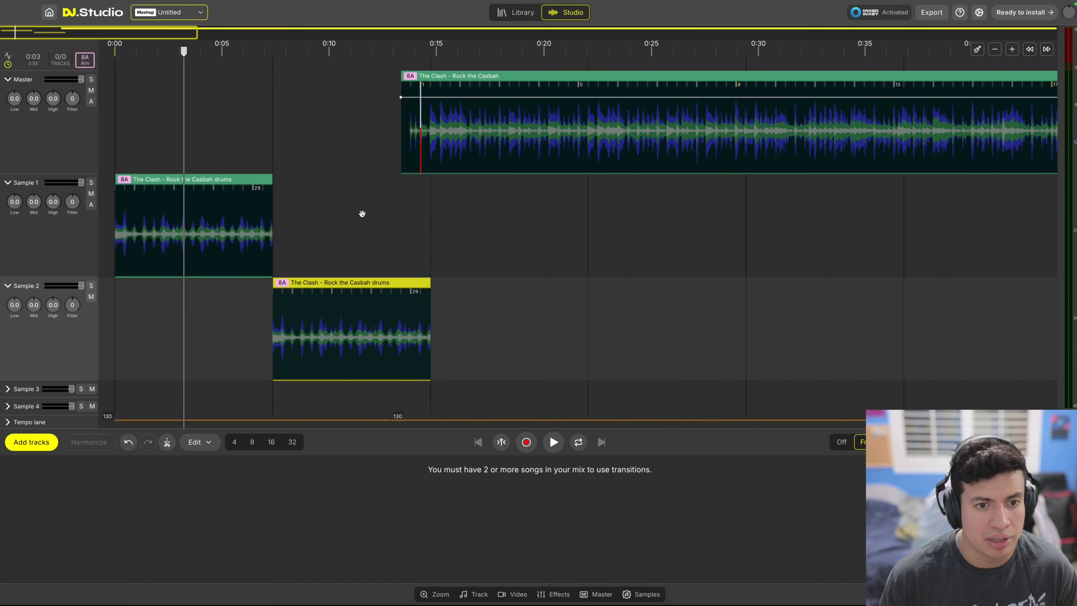
scroll(380, 231, "left", 5)
scroll(380, 231, "up", 5)
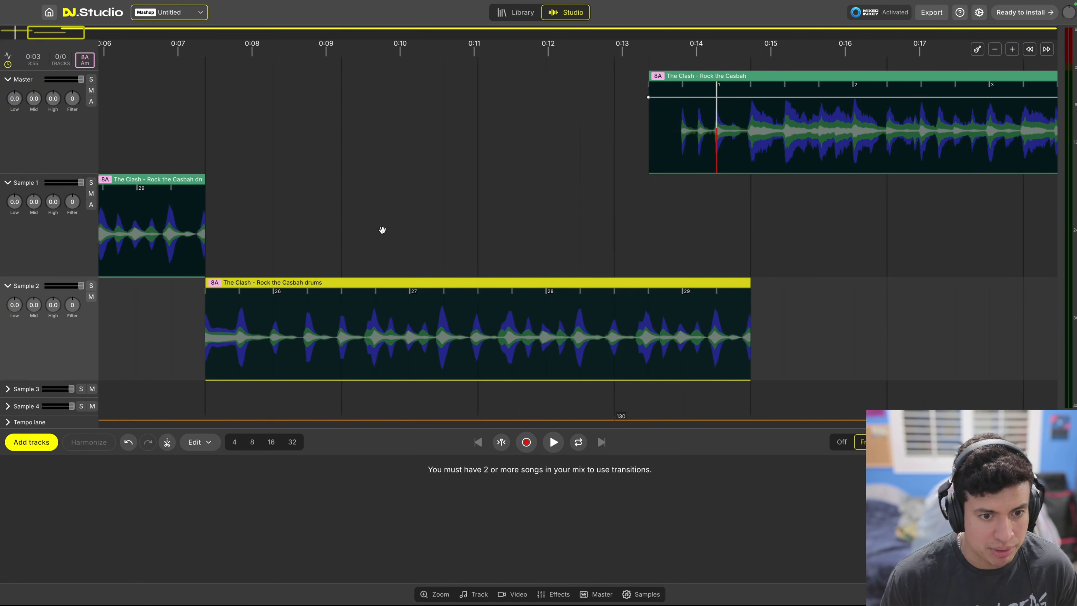
- Examine the waveforms and beat markers around the join of the two drum clips and through the Sample 2 clip
scroll(380, 231, "left", 8)
scroll(467, 233, "left", 2)
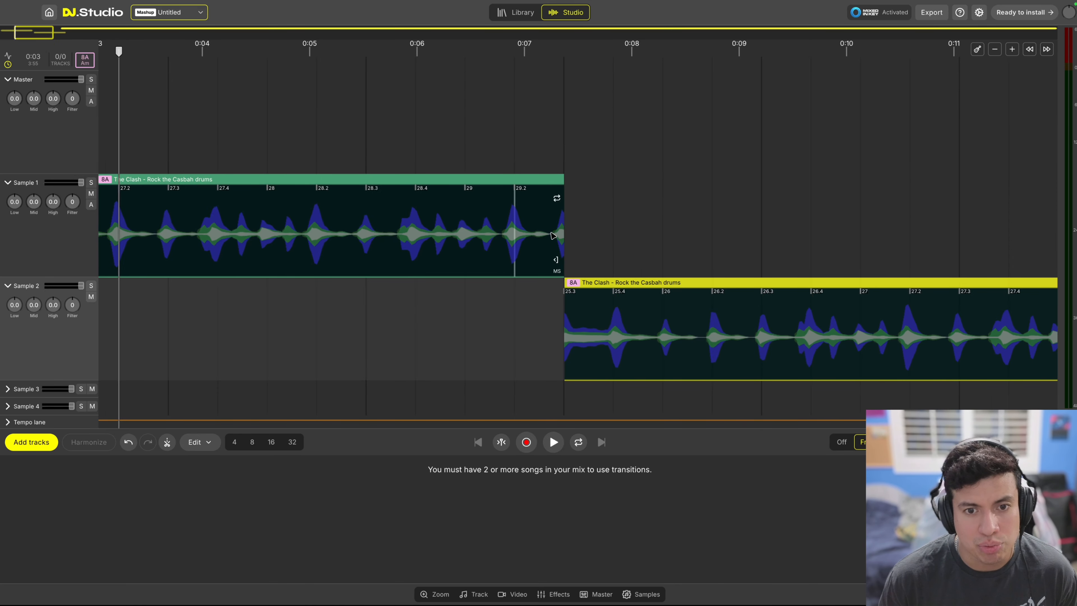
scroll(554, 236, "up", 4)
scroll(553, 236, "up", 2)
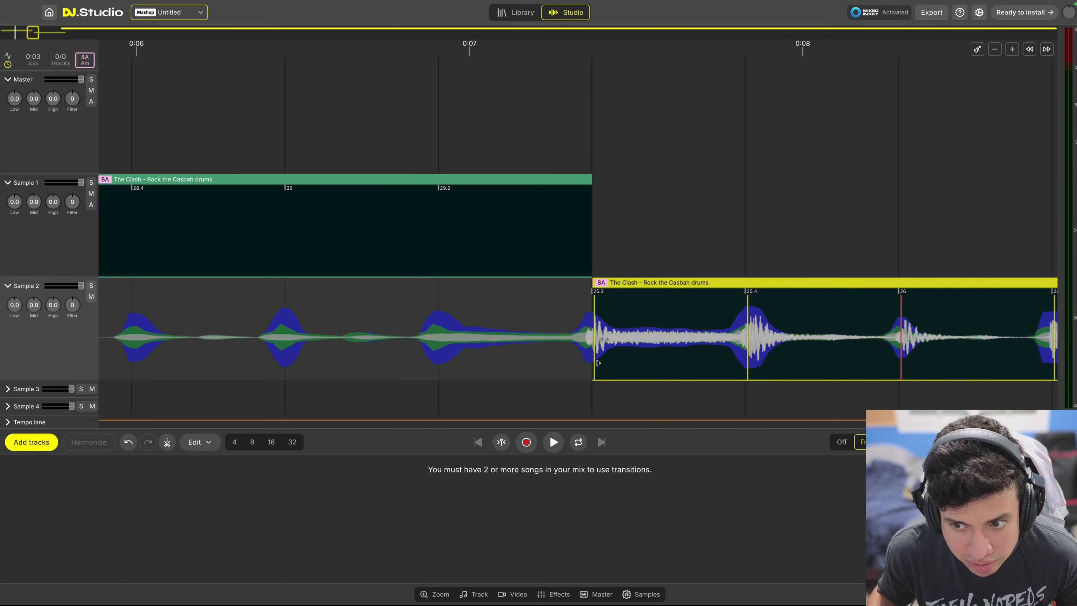
scroll(606, 340, "right", 3)
scroll(608, 342, "right", 5)
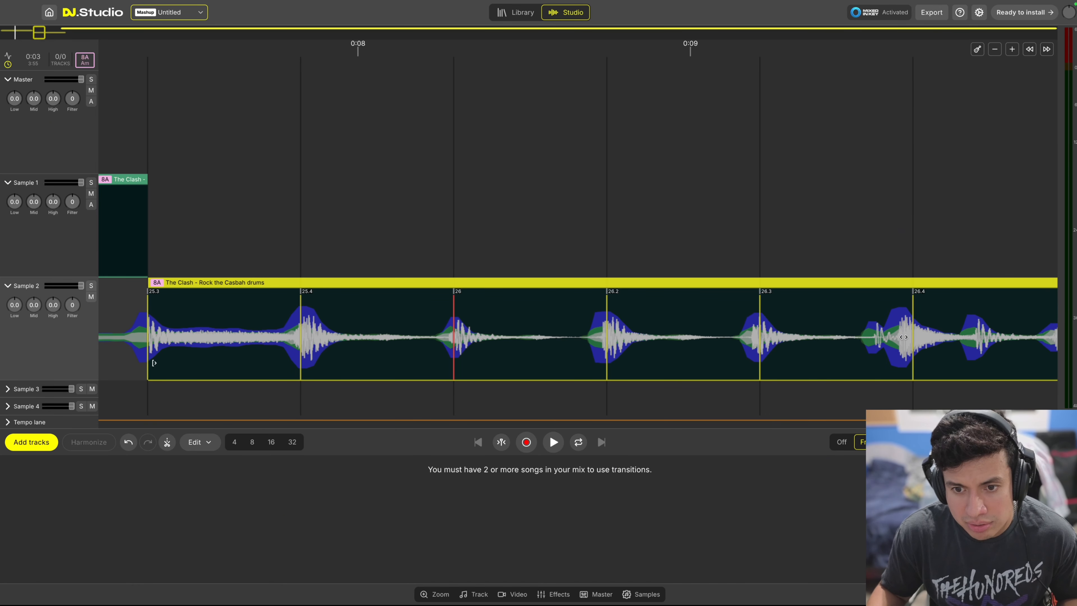
left_click(903, 337)
scroll(882, 337, "right", 10)
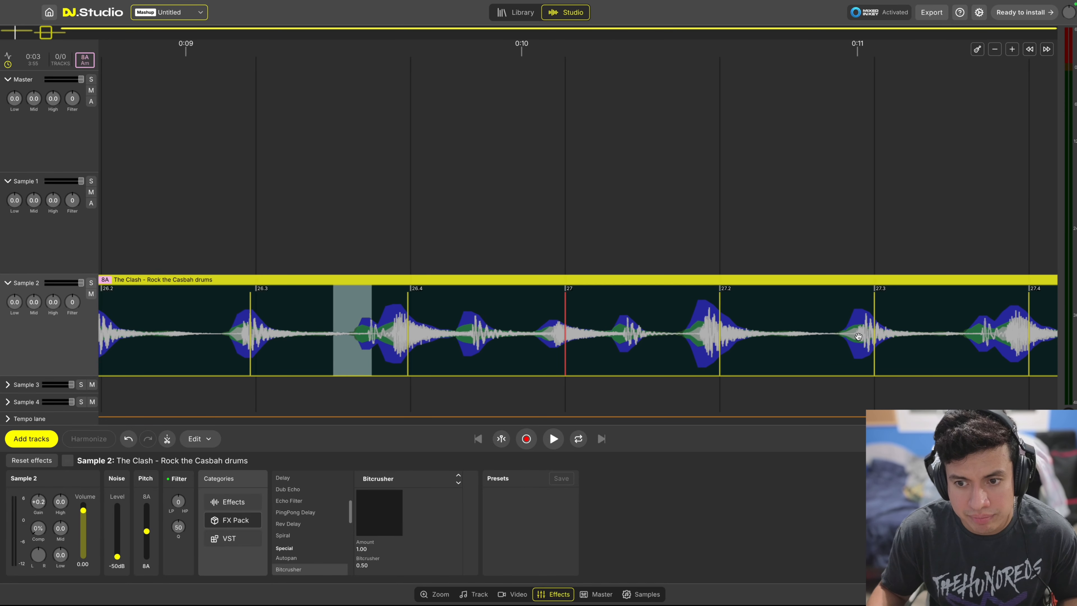
scroll(608, 197, "down", 5)
scroll(609, 197, "left", 1)
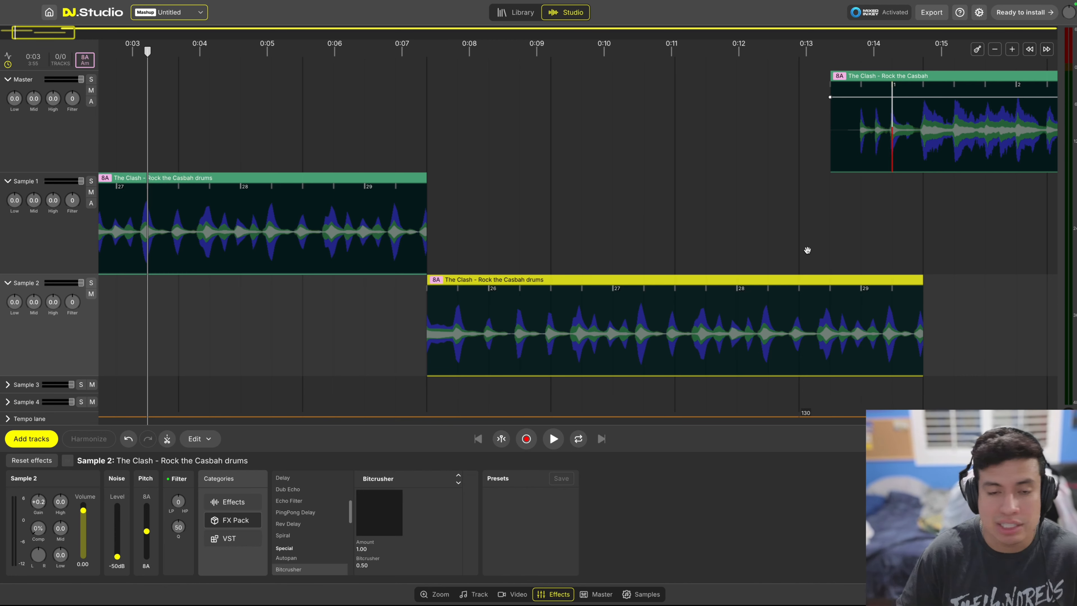
scroll(255, 323, "left", 5)
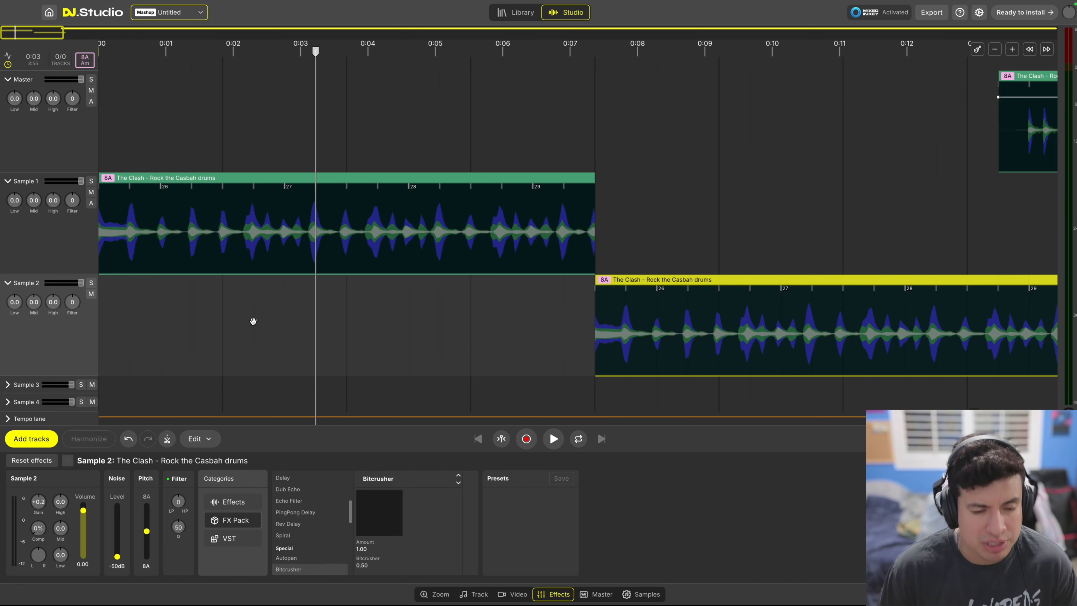
- Play the mix from about 0:05 across the change from the Sample 1 to the Sample 2 drum clip
left_click(445, 135)
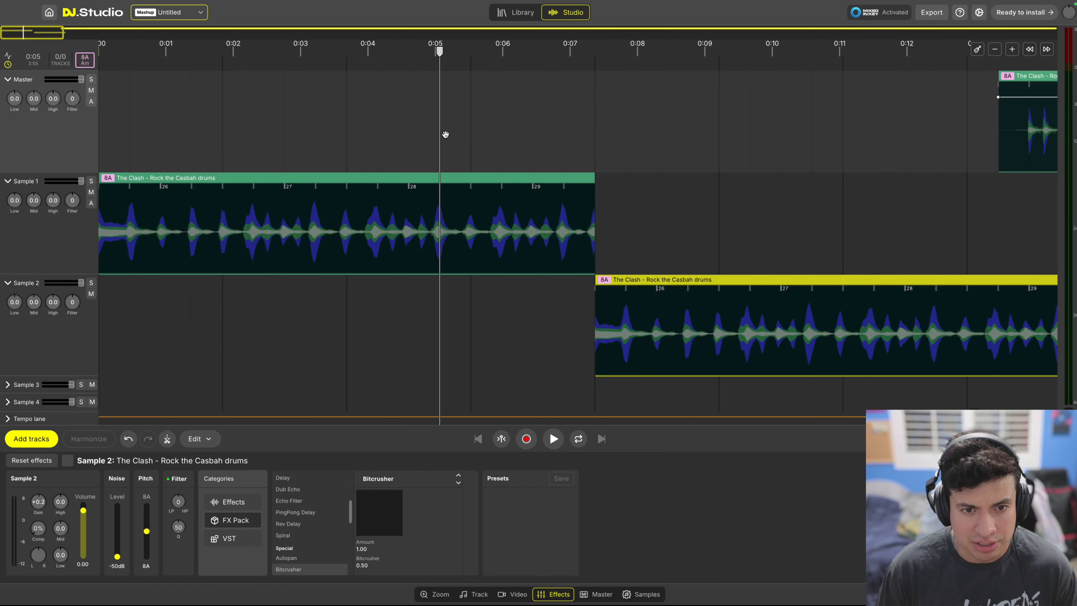
key("space")
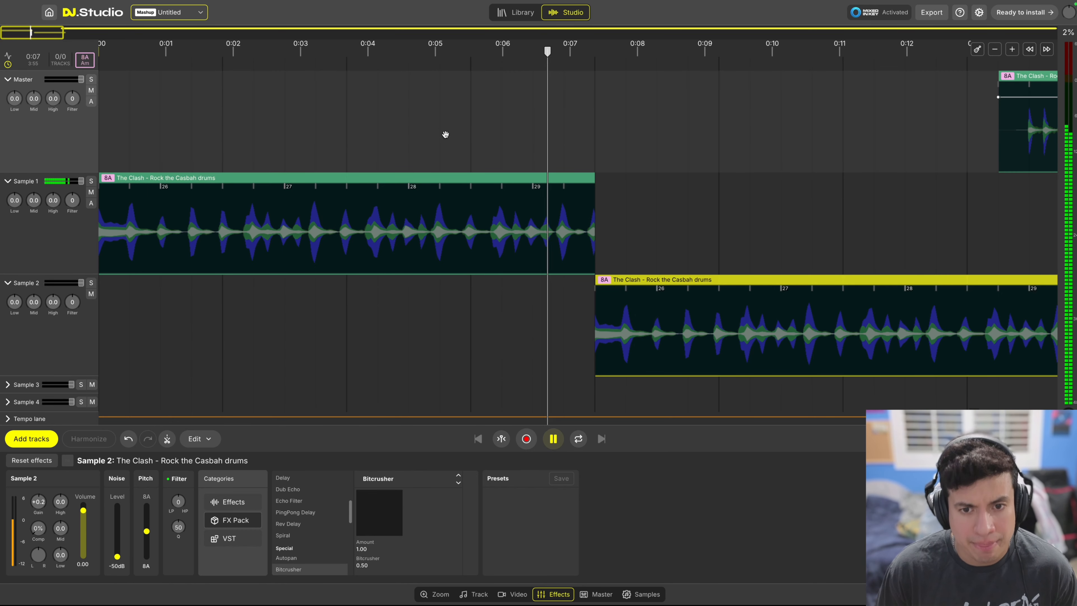
mouse_move(594, 216)
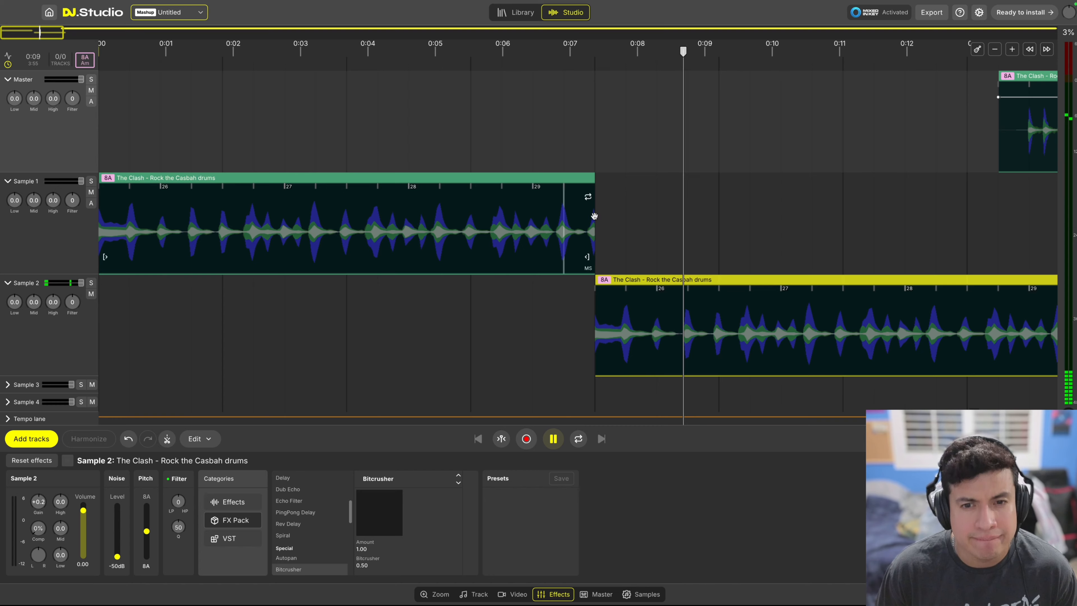
scroll(654, 285, "up", 5)
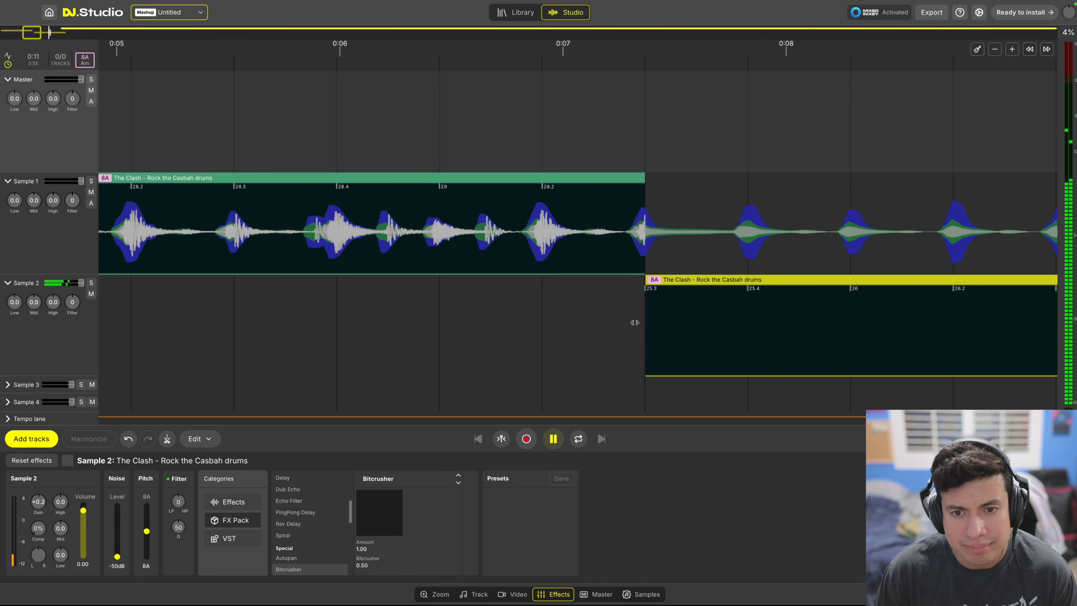
key("space")
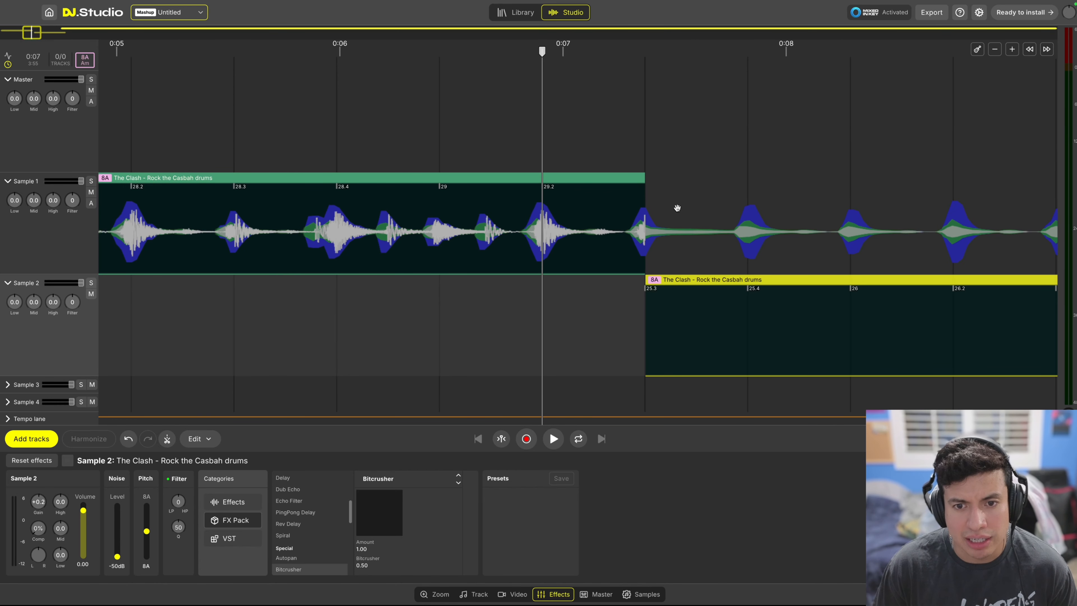
- Inspect the beat alignment at the very start of the Sample 2 drum clip
scroll(727, 275, "right", 3)
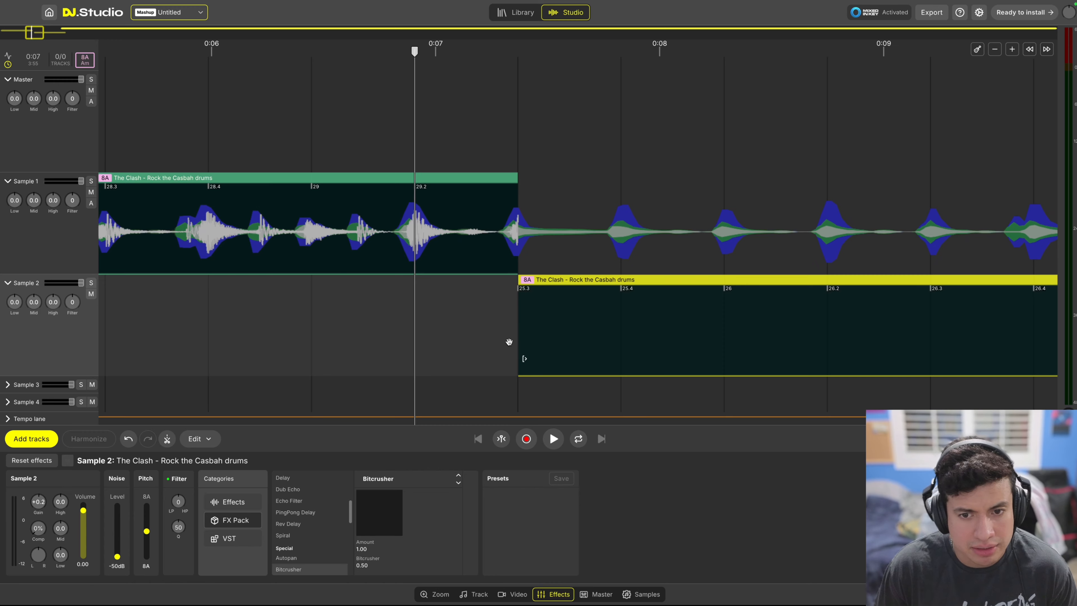
scroll(509, 342, "right", 3)
scroll(572, 284, "right", 3)
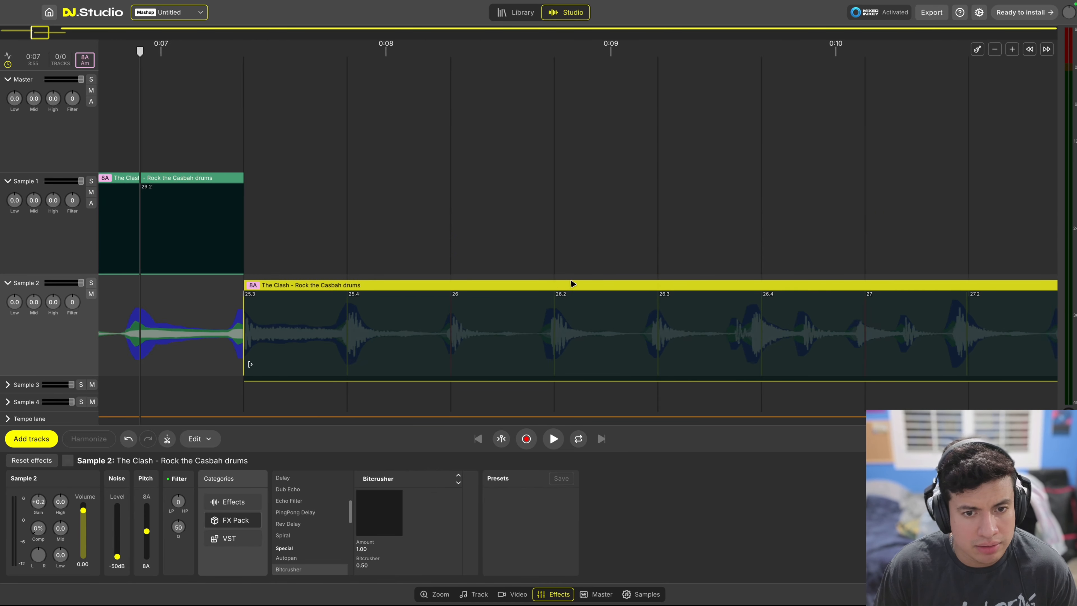
scroll(572, 284, "right", 2)
left_click_drag(259, 336, 188, 340)
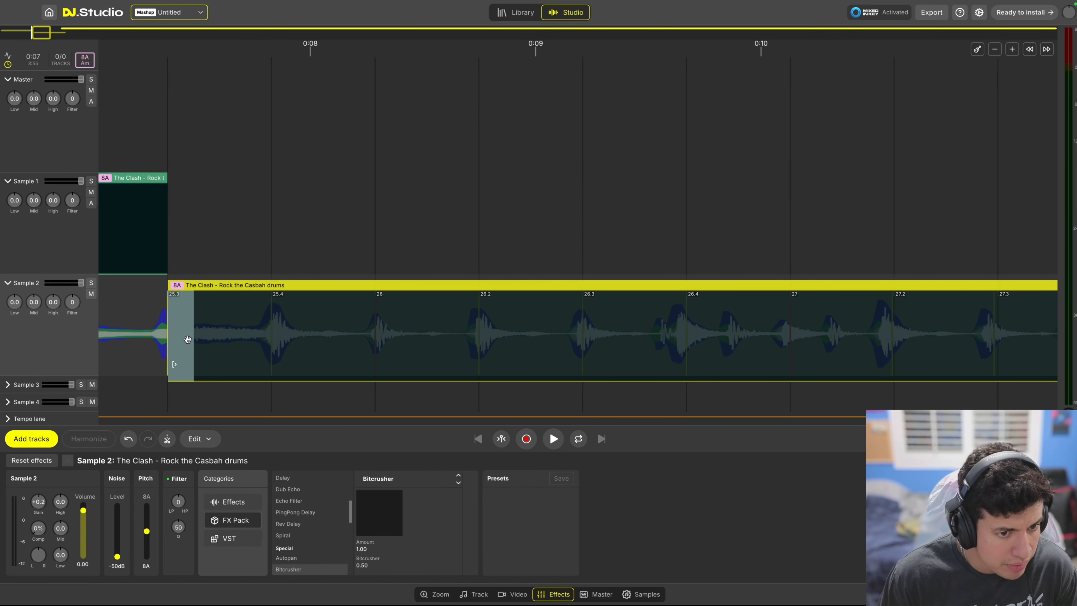
scroll(181, 332, "up", 5)
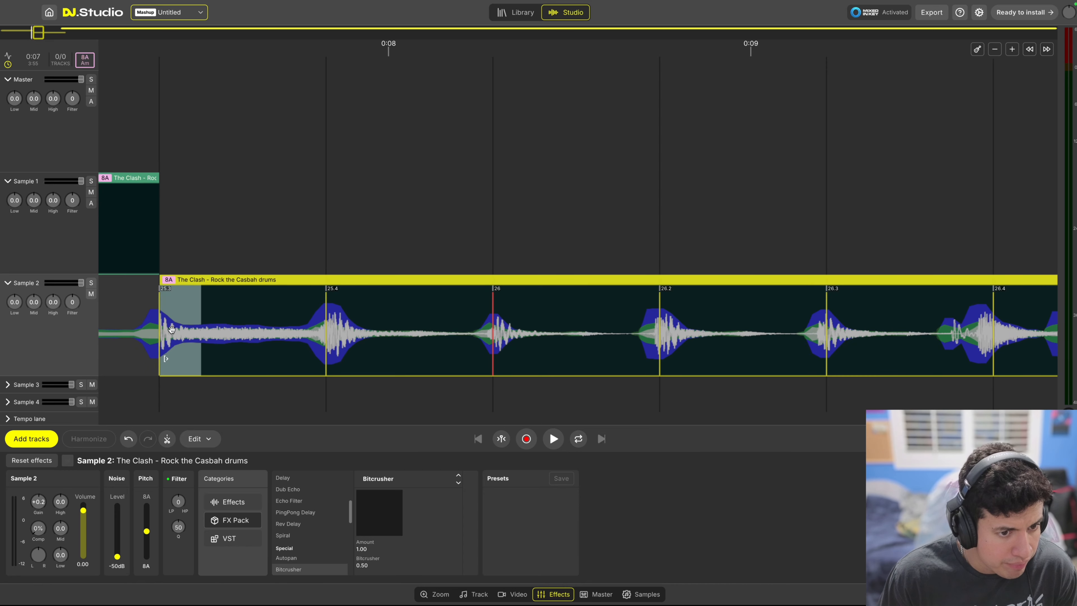
scroll(175, 333, "down", 10)
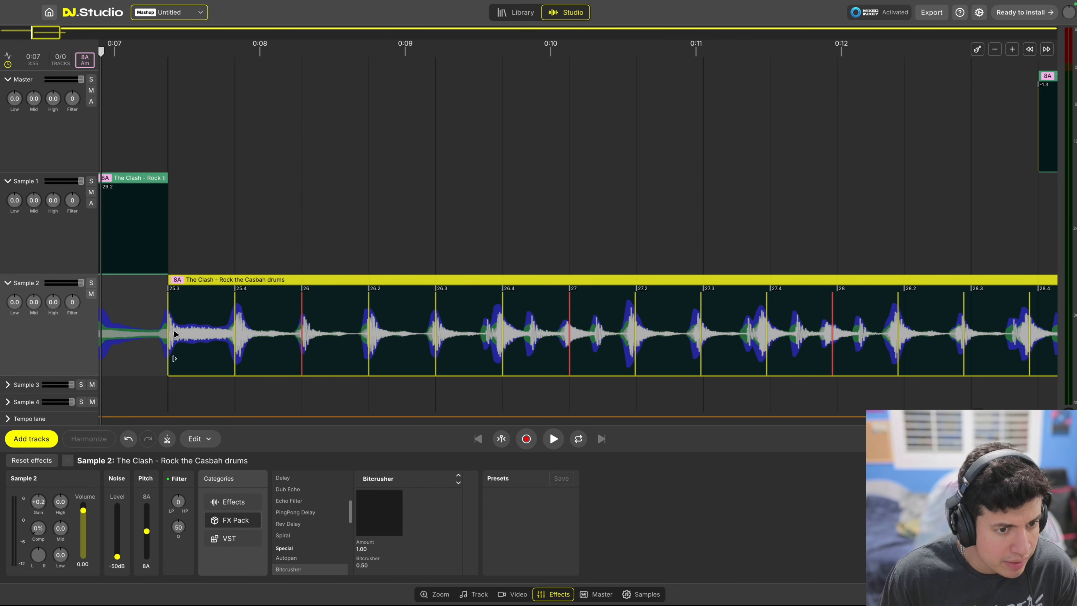
- Replay the join between the two drum clips several times from just before 0:07
left_click(146, 127)
key("space")
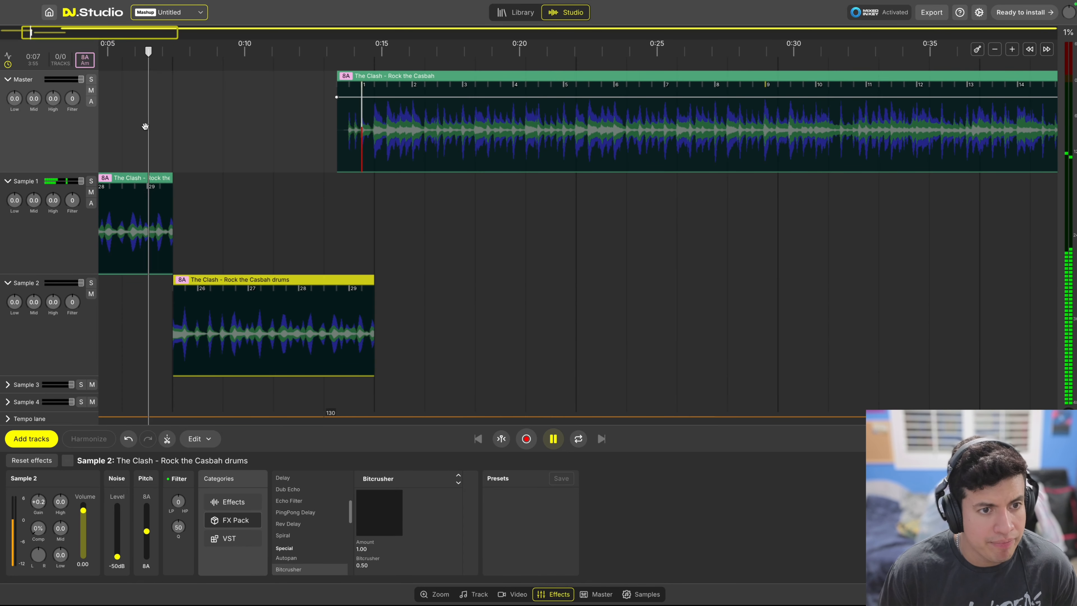
left_click(134, 131)
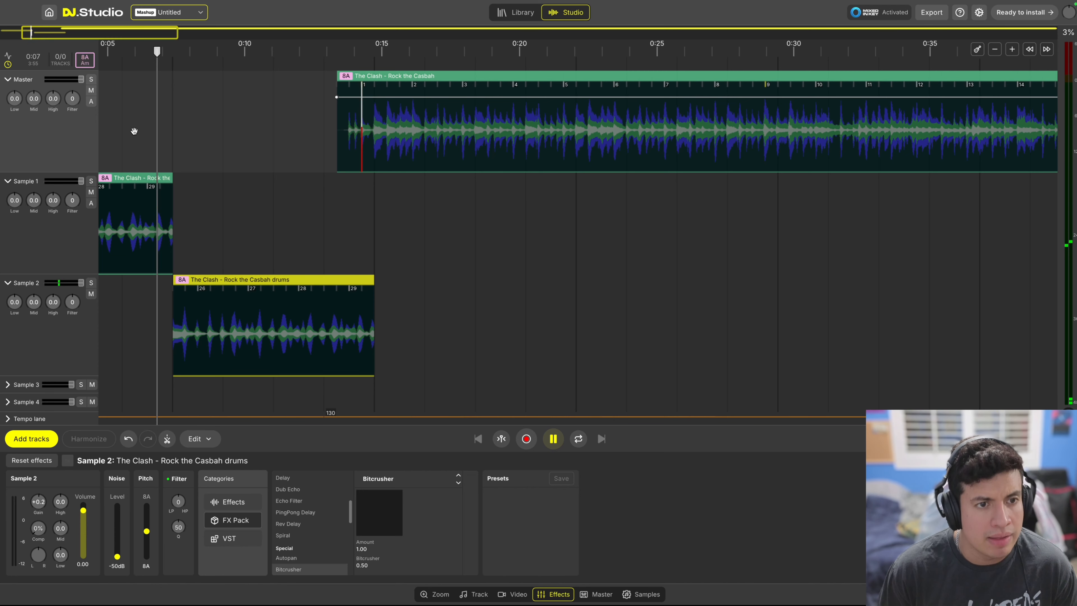
left_click(118, 135)
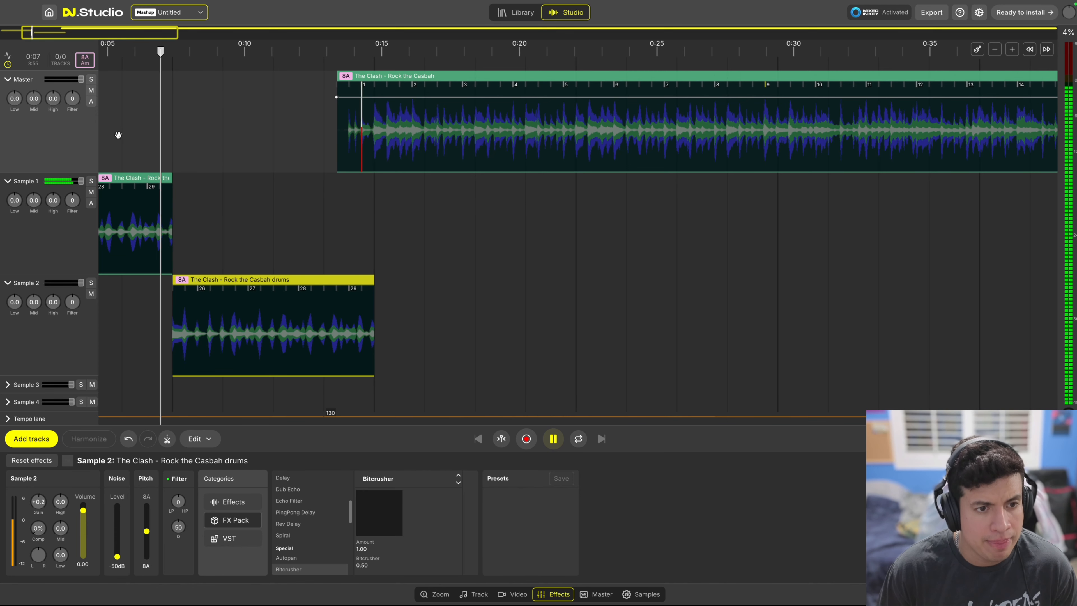
key("space")
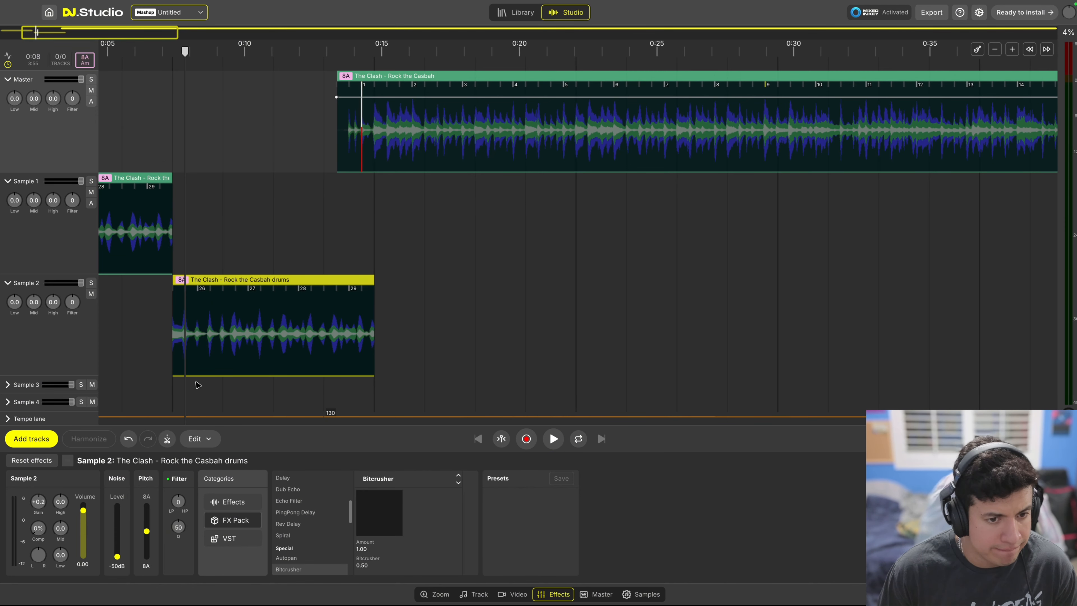
- Recheck the join up close and play through the Sample 2 drums into the main Rock the Casbah track
scroll(197, 384, "up", 10)
scroll(128, 330, "left", 5)
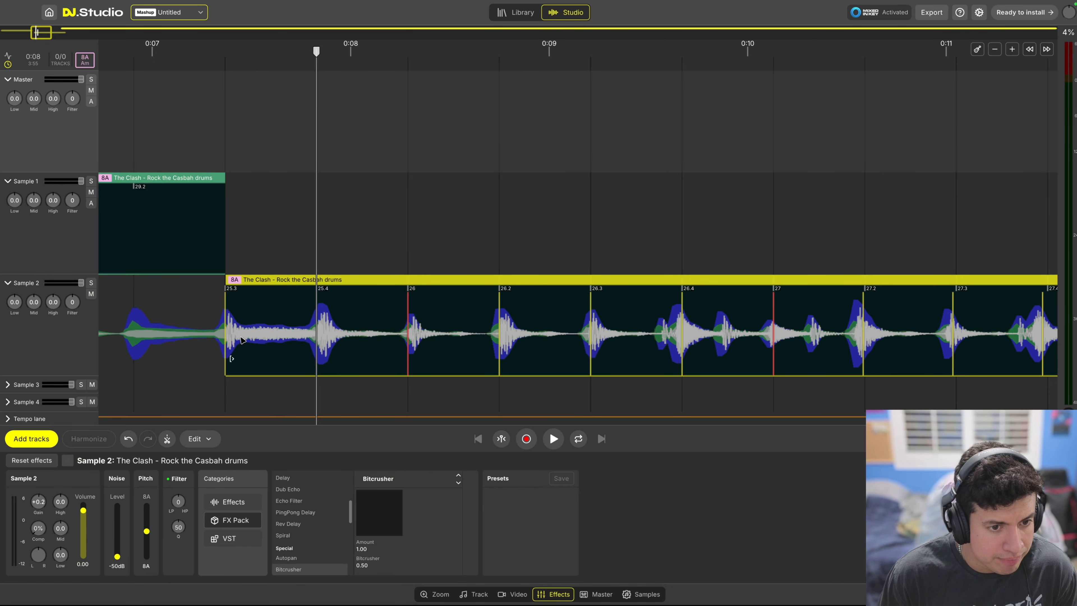
scroll(199, 130, "up", 4)
scroll(199, 130, "down", 5)
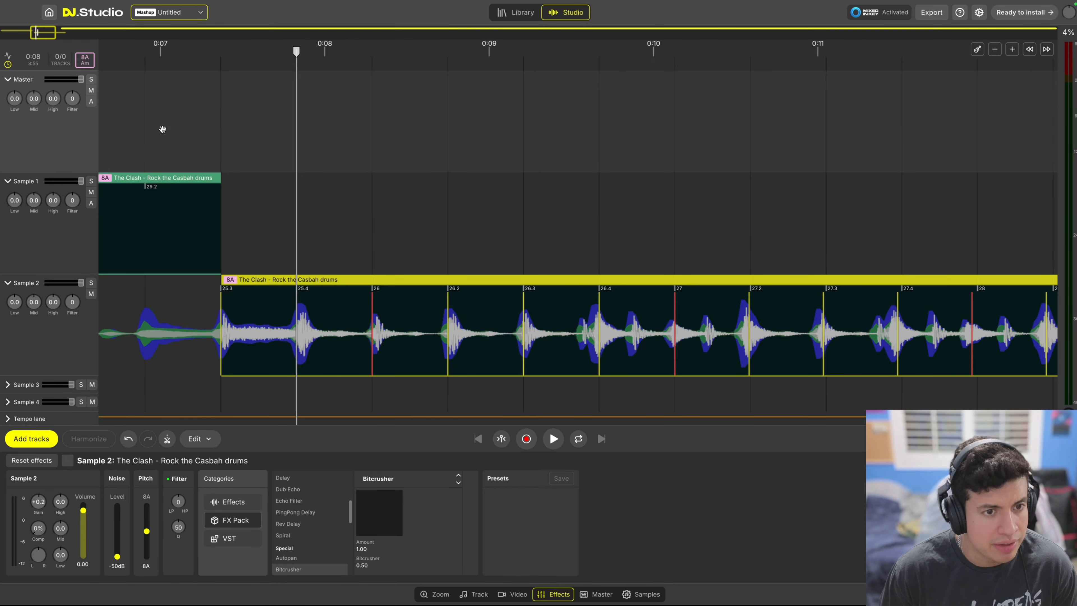
key("space")
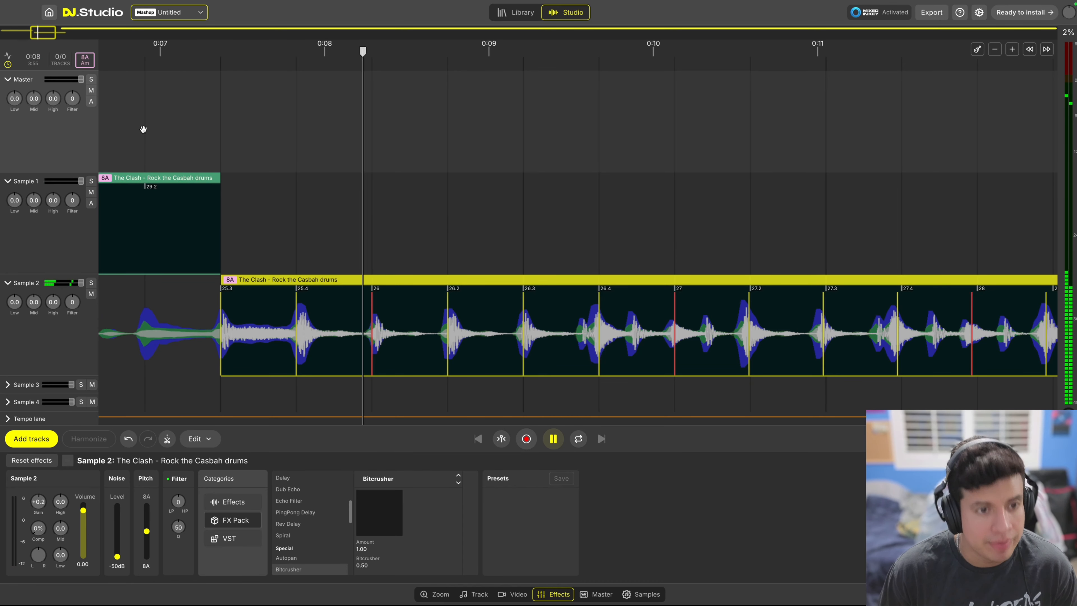
scroll(144, 130, "down", 5)
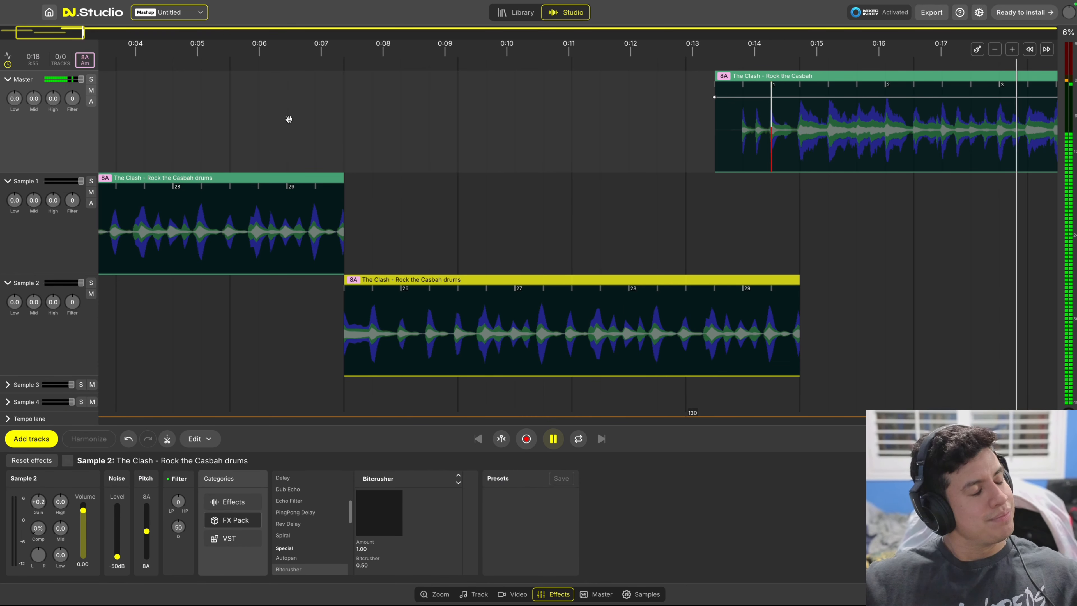
key("space")
scroll(289, 119, "left", 5)
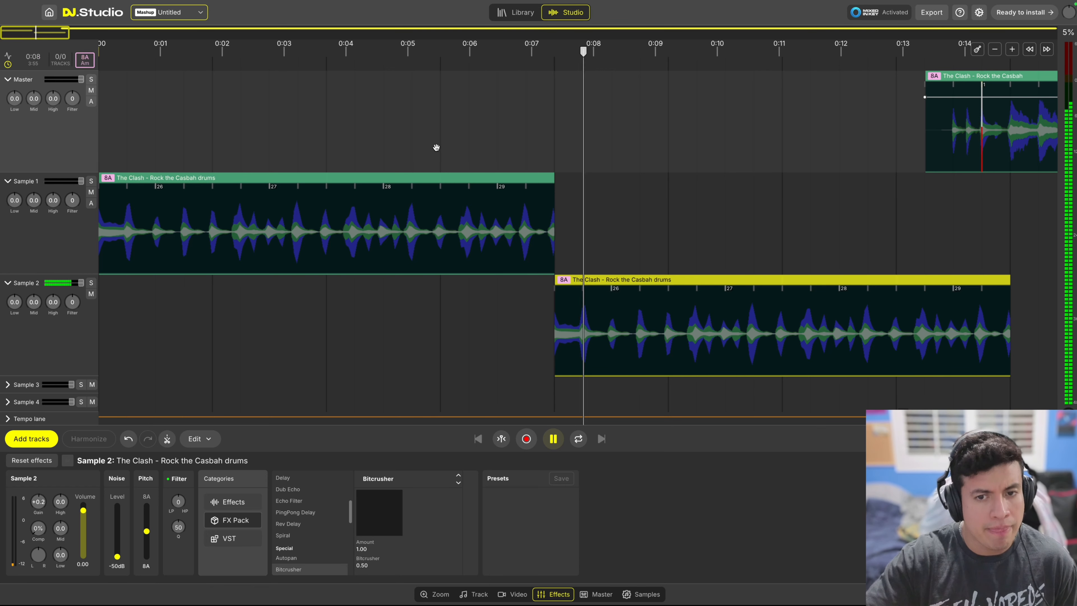
key("space")
- Select the Sample 1 drum clip and check its last beats against the beat markers around 0:07
scroll(527, 334, "up", 5)
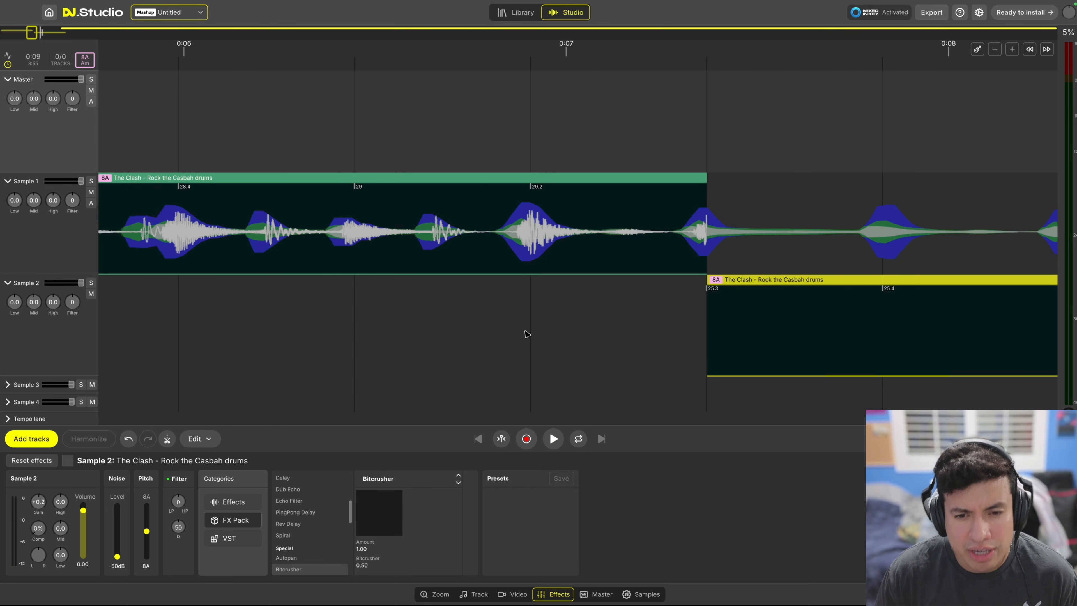
scroll(527, 334, "up", 3)
scroll(527, 334, "right", 2)
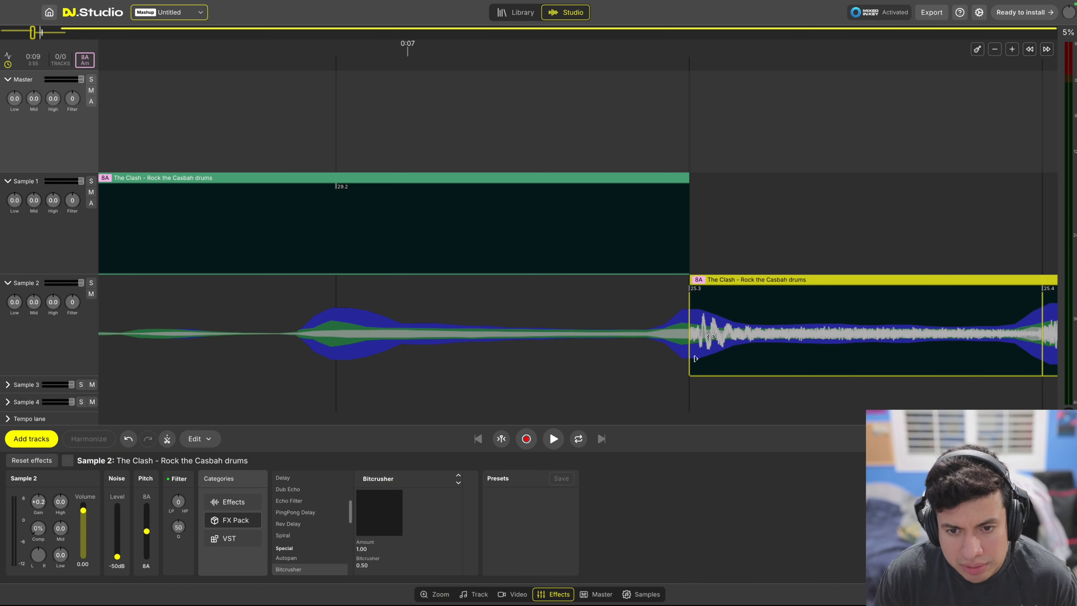
scroll(538, 216, "left", 4)
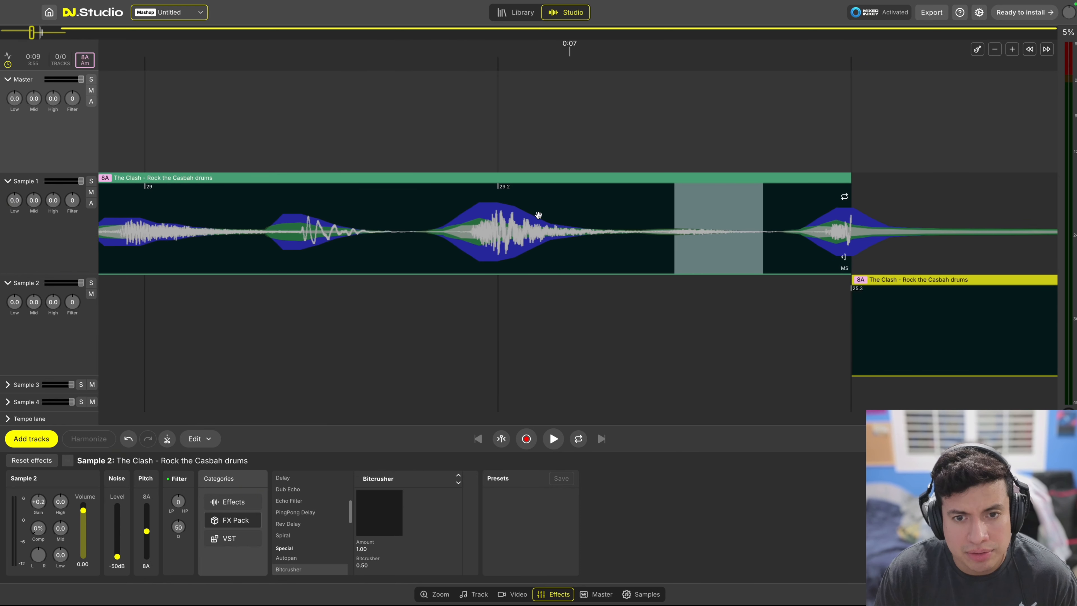
left_click(514, 229)
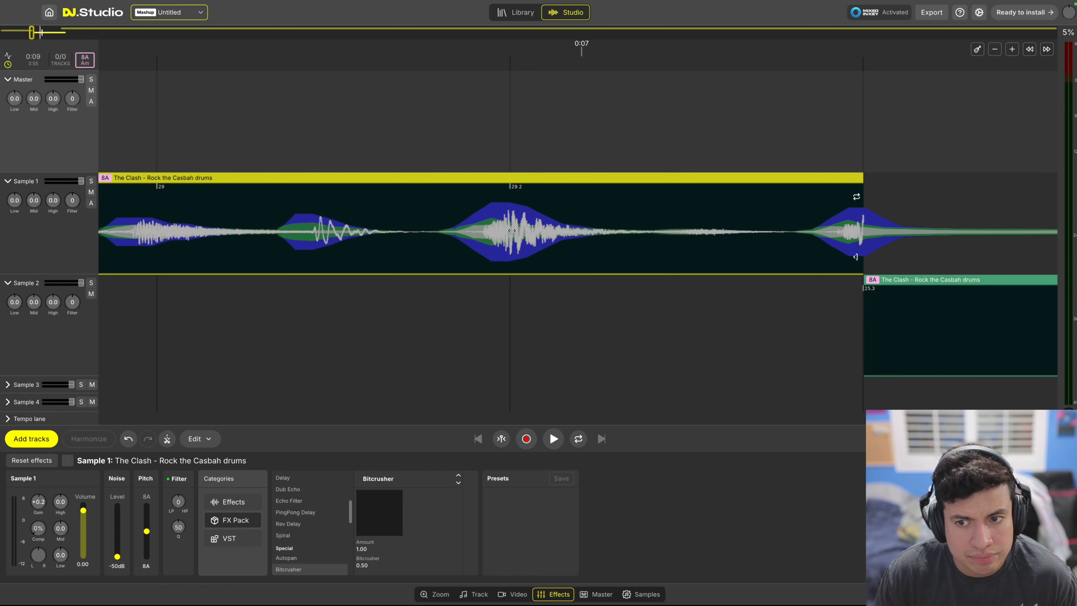
left_click_drag(512, 231, 516, 230)
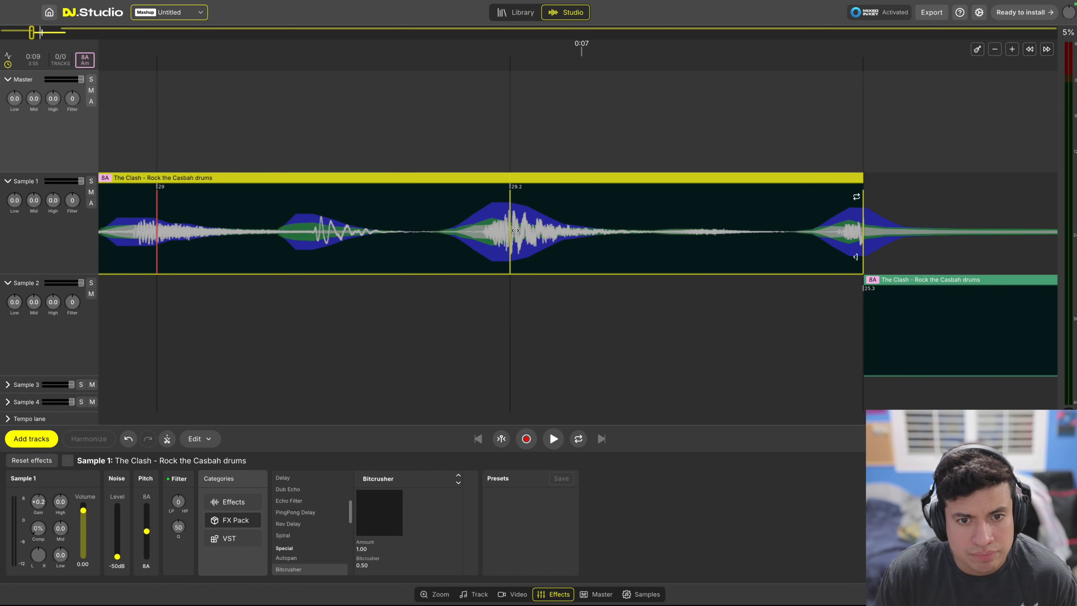
- Play the end of the Sample 1 drum clip into the Sample 2 clip to check the transition
scroll(374, 129, "down", 15)
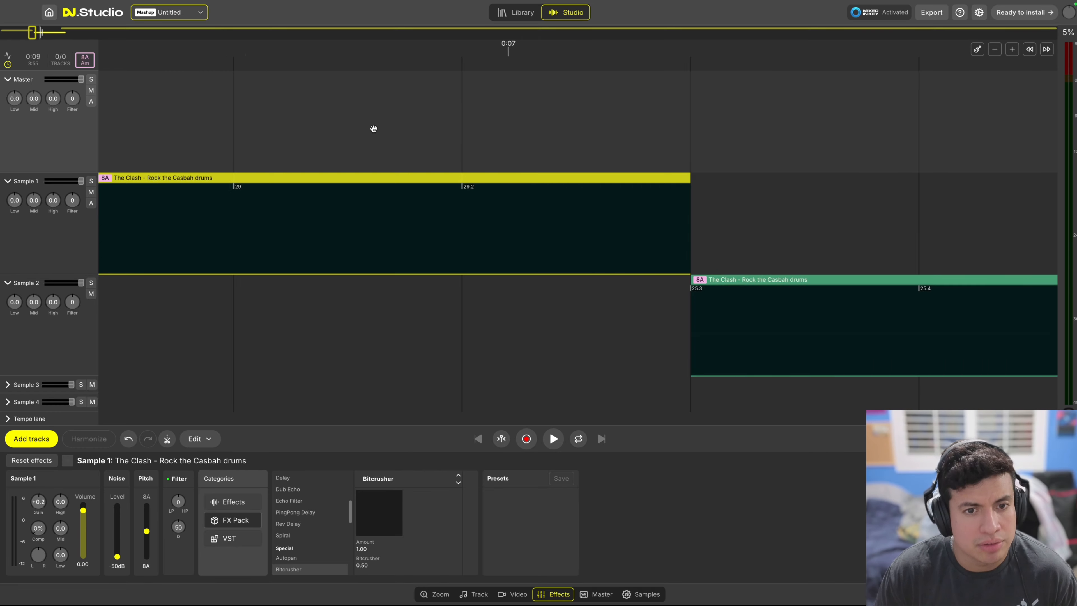
left_click(165, 142)
key("space")
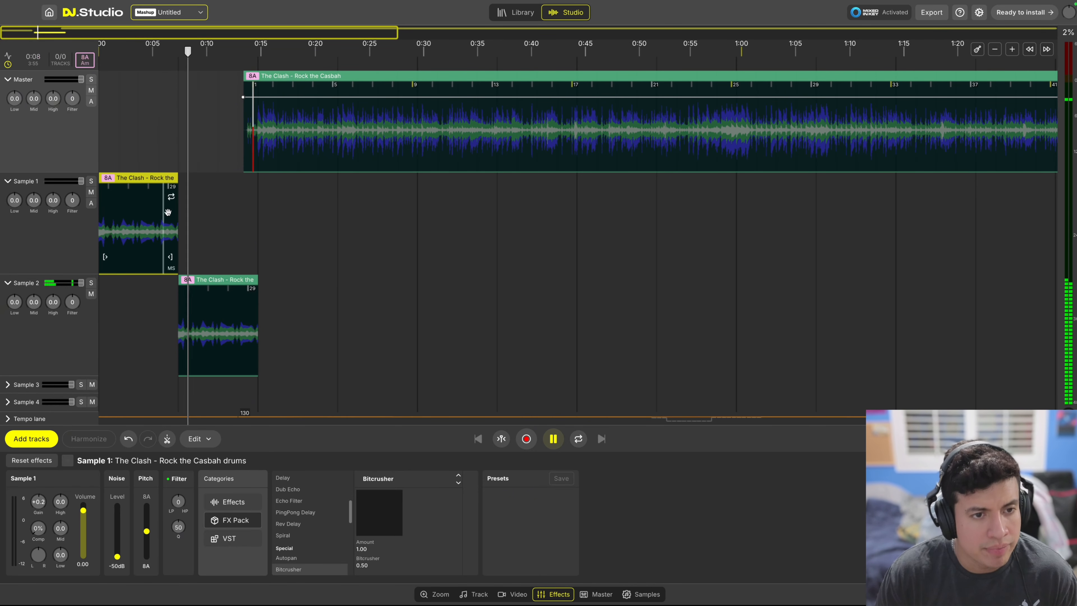
key("space")
scroll(169, 302, "up", 15)
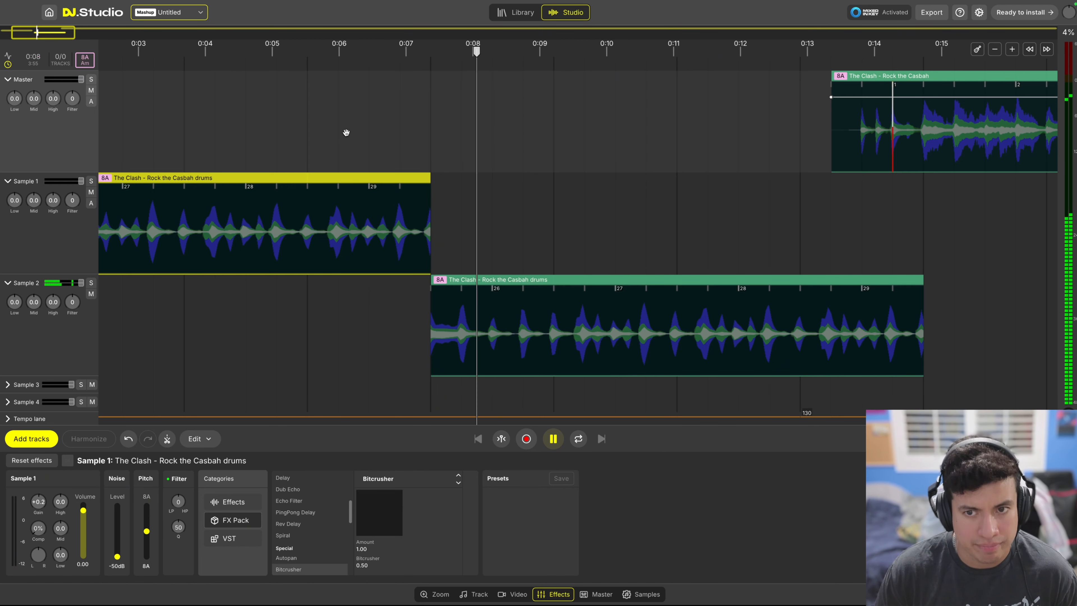
- Replay the handover from the Sample 1 drum clip to the Sample 2 clip around 0:07
key("space")
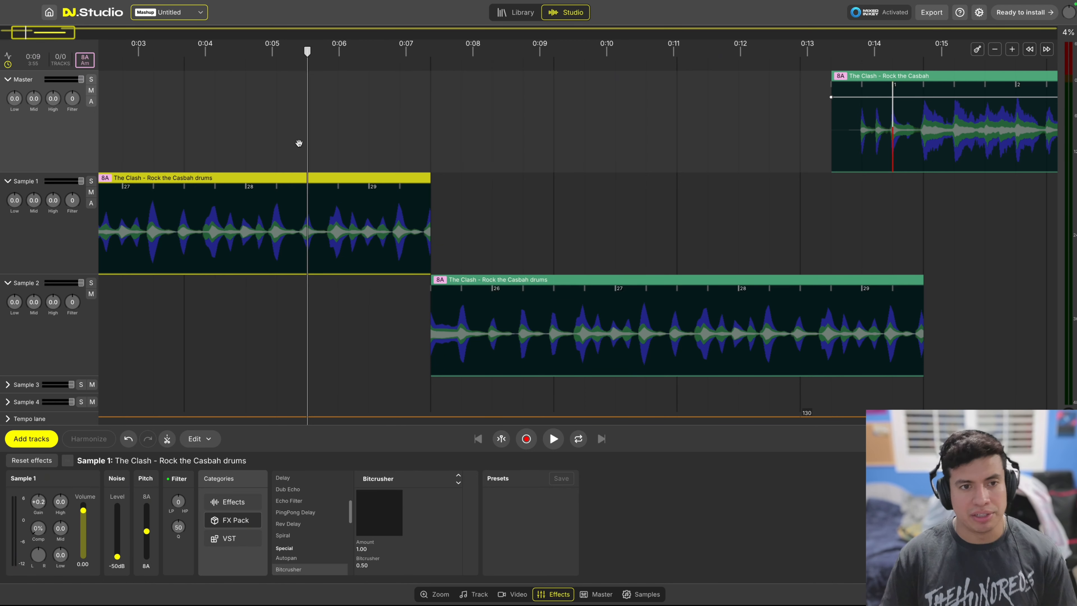
key("space")
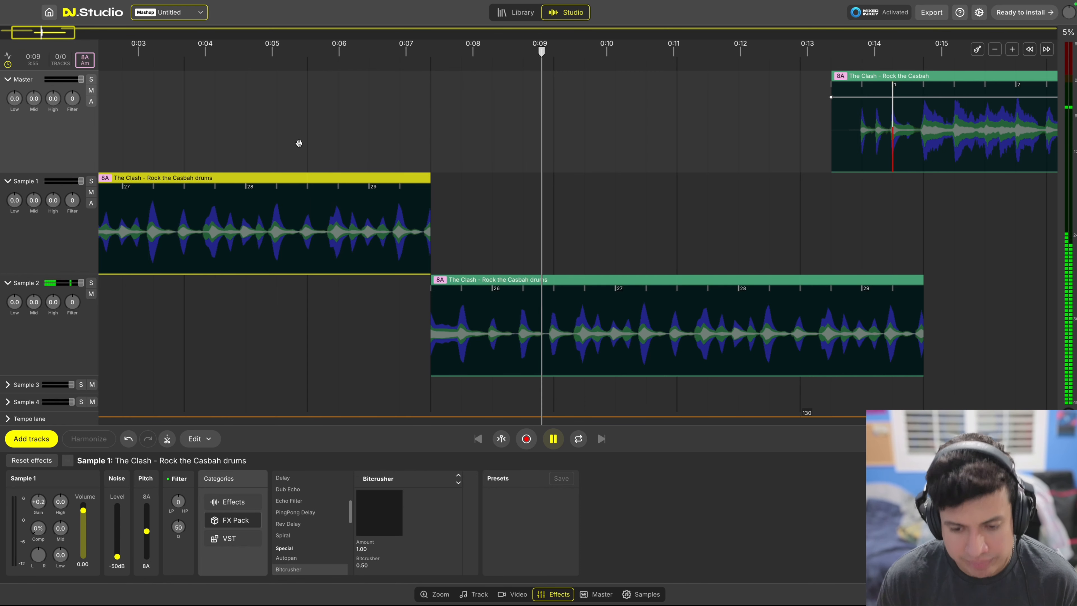
key("Left")
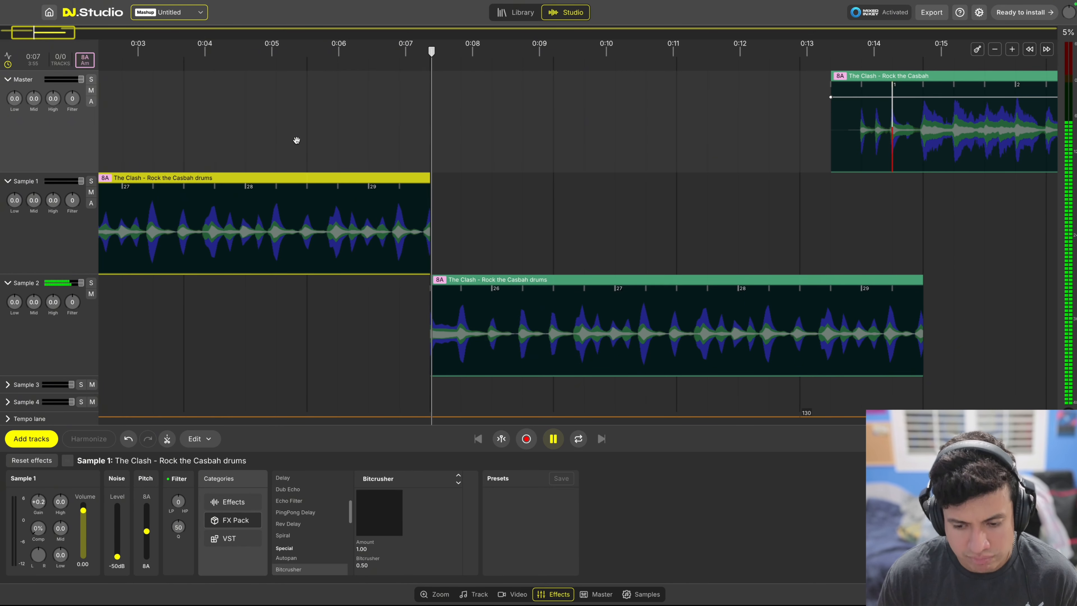
key("space")
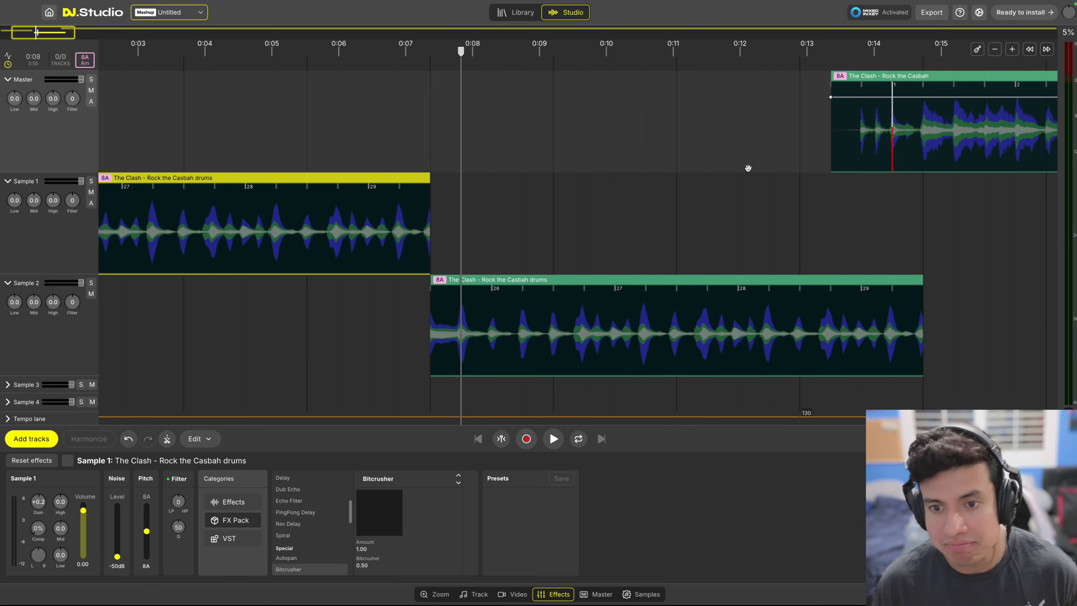
- Copy the Sample 2 drum clip and paste it onto the Sample 1 lane at bar 109 of the song's fade-out, about 3:34
scroll(725, 166, "down", 5)
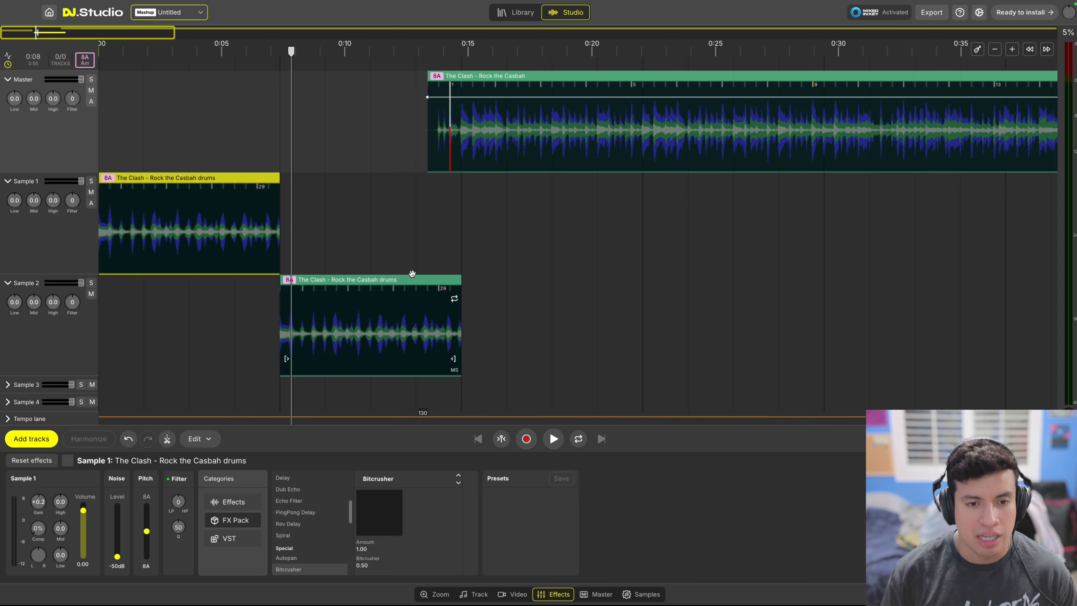
left_click_drag(412, 274, 417, 283)
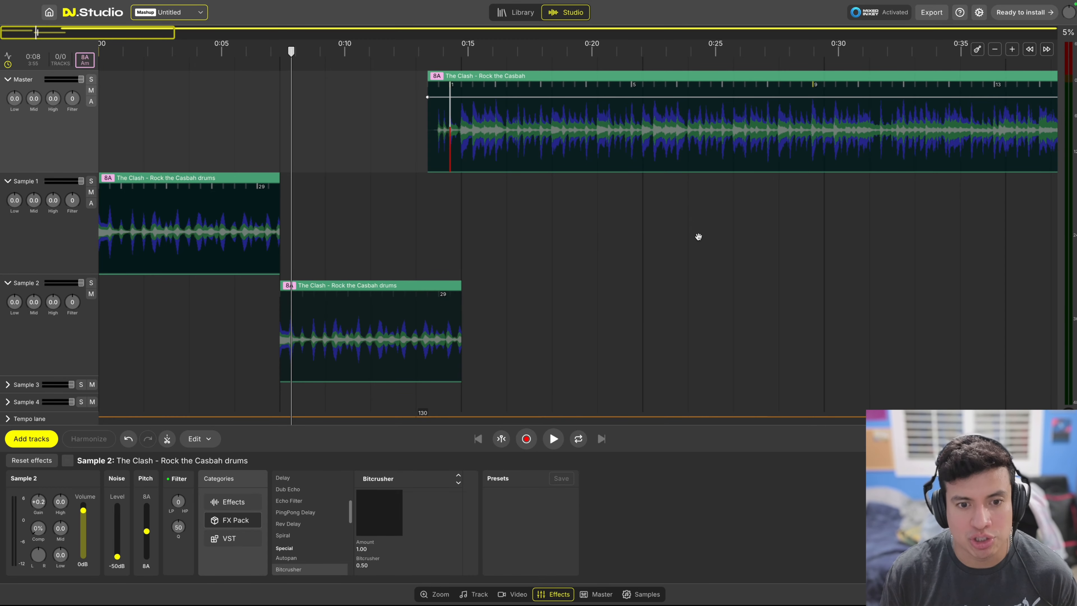
scroll(699, 237, "right", 20)
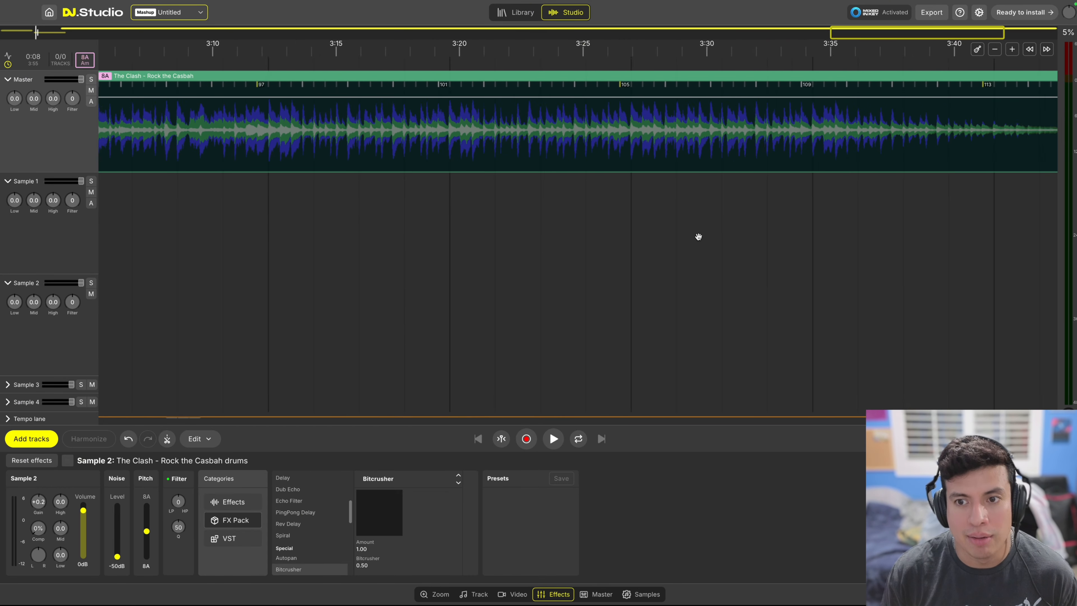
scroll(698, 237, "down", 10)
left_click(699, 236)
key("space")
scroll(699, 212, "up", 10)
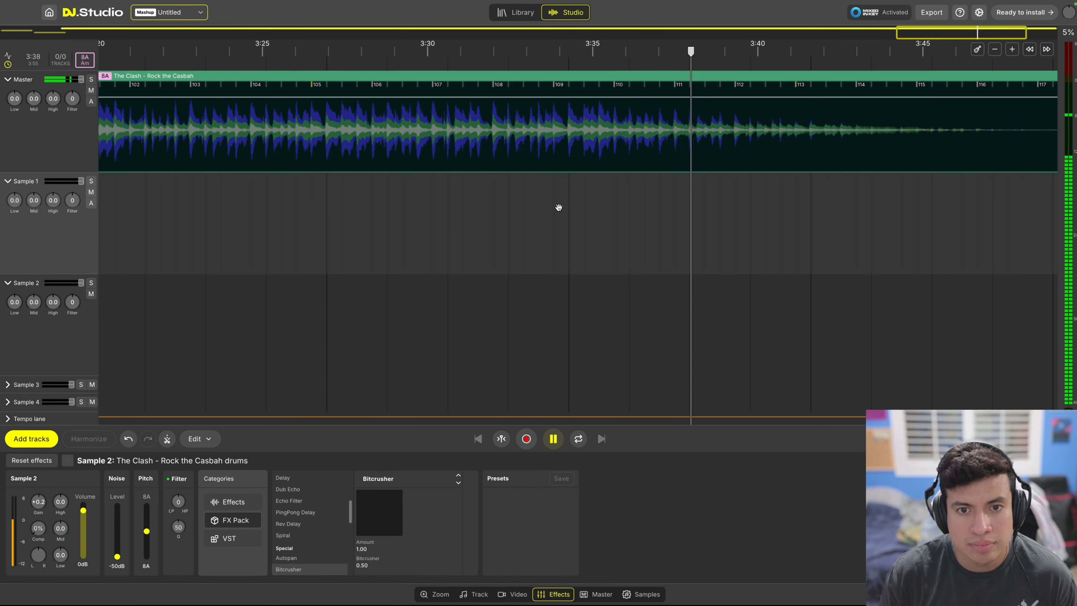
left_click(529, 213)
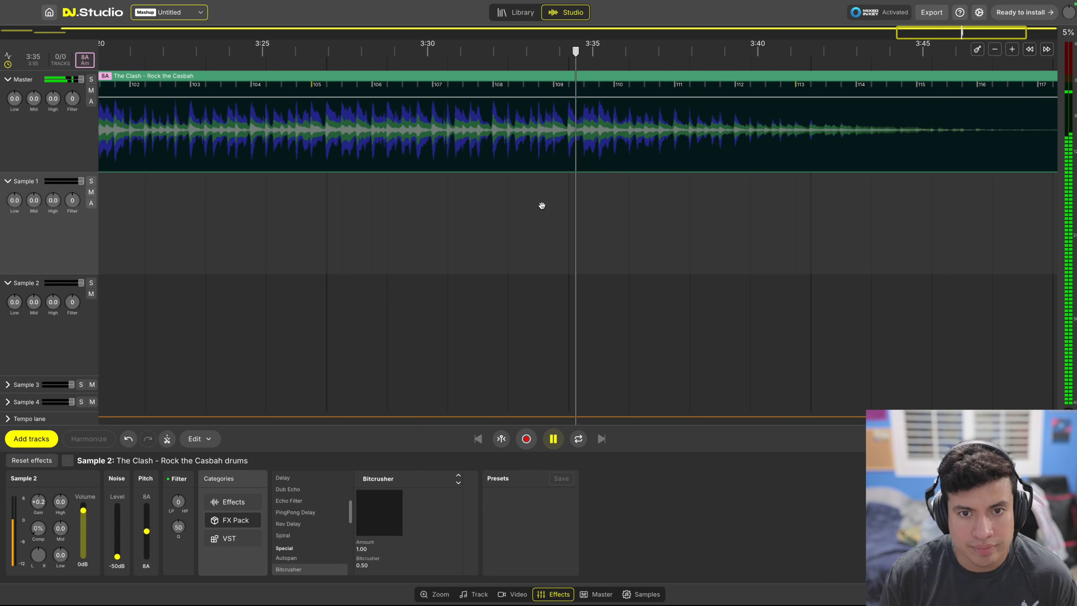
key("space")
scroll(565, 187, "up", 3)
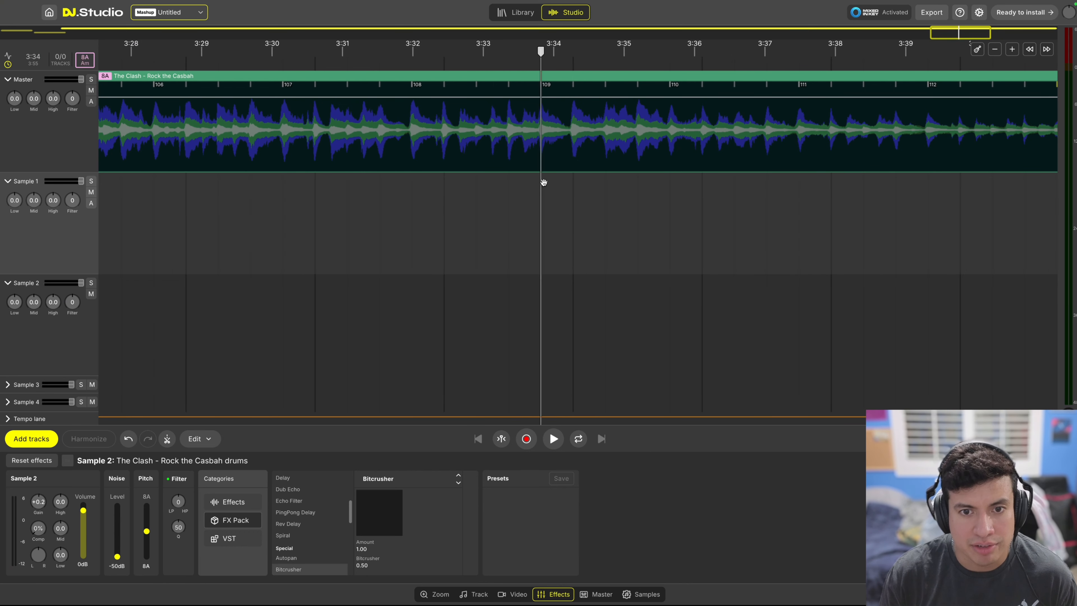
key("ctrl+v")
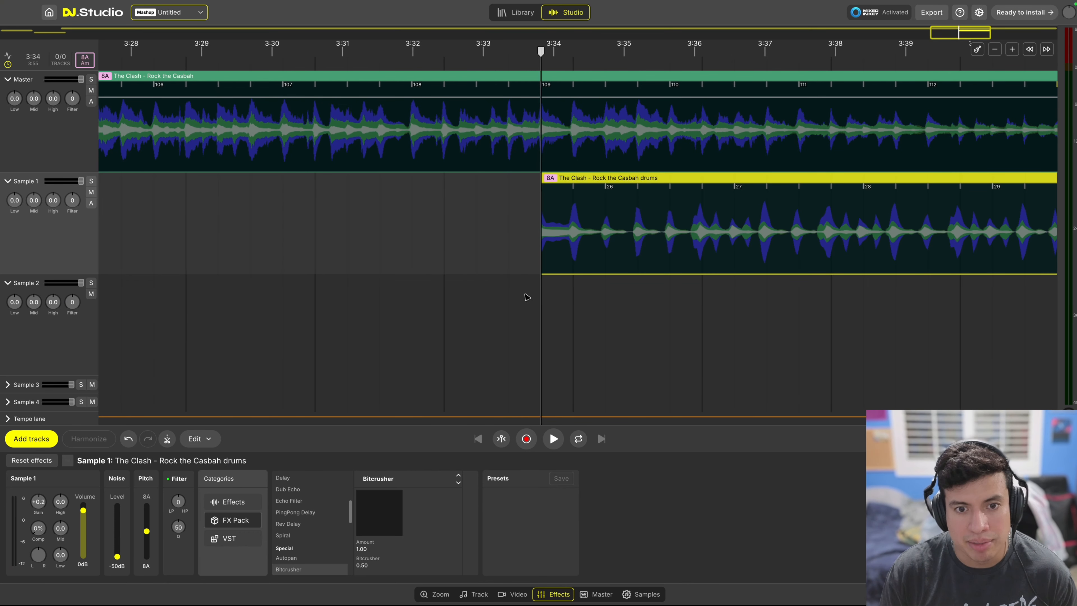
- Play the pasted outro drum clip and extend its end to about 3:49, past the song's fade-out
left_click(509, 293)
key("space")
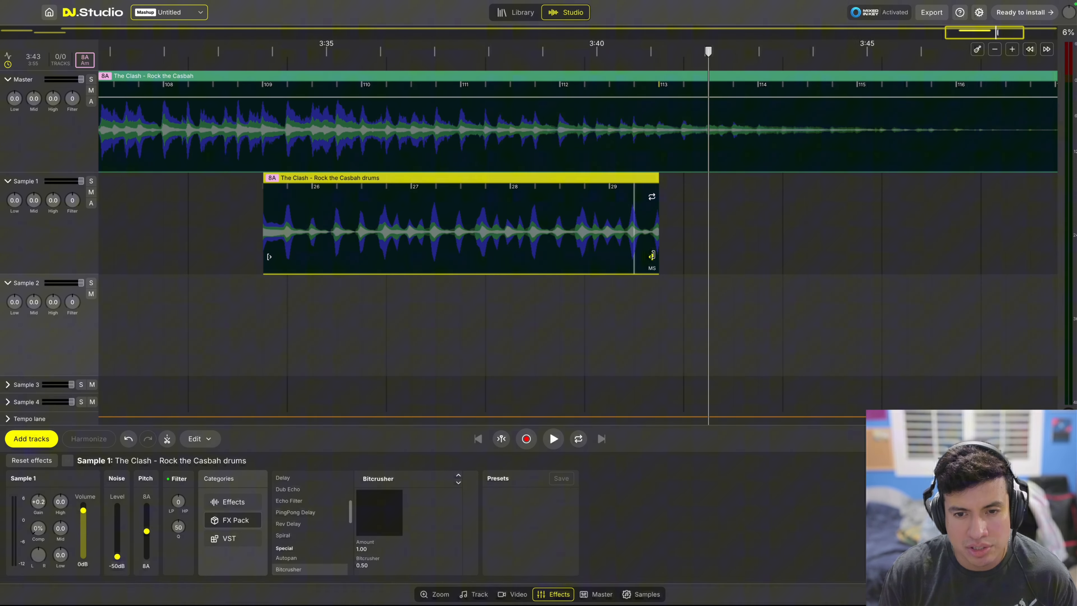
left_click_drag(652, 255, 1009, 238)
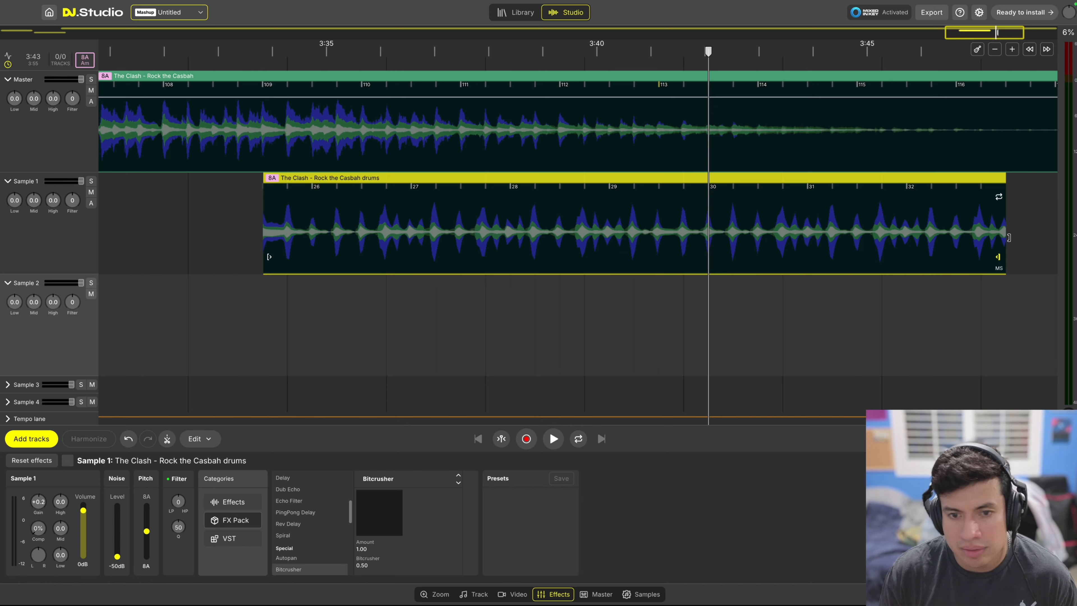
scroll(1012, 241, "right", 5)
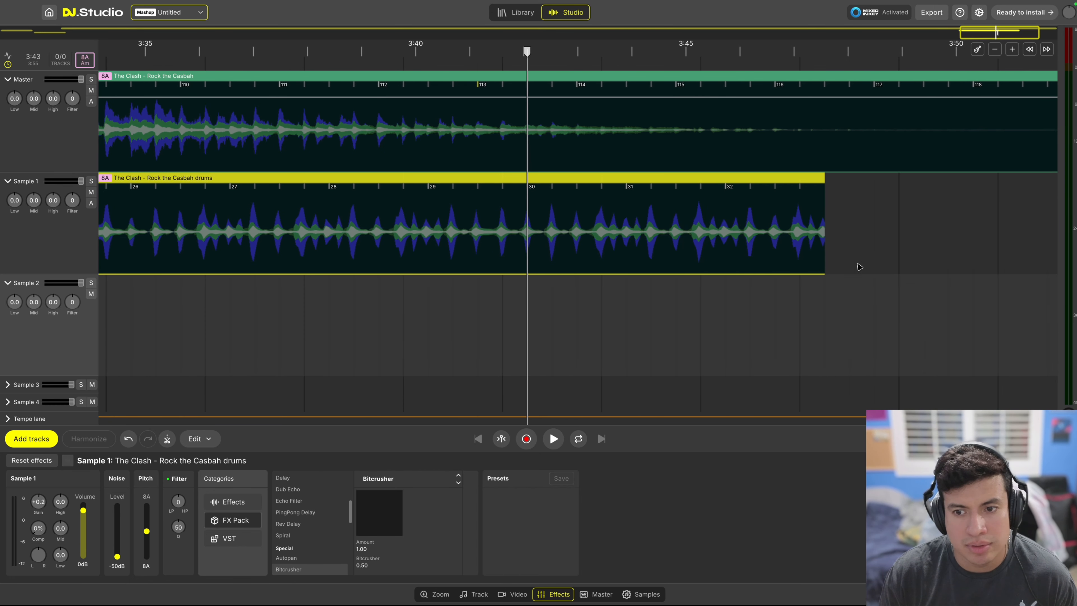
left_click_drag(854, 259, 925, 264)
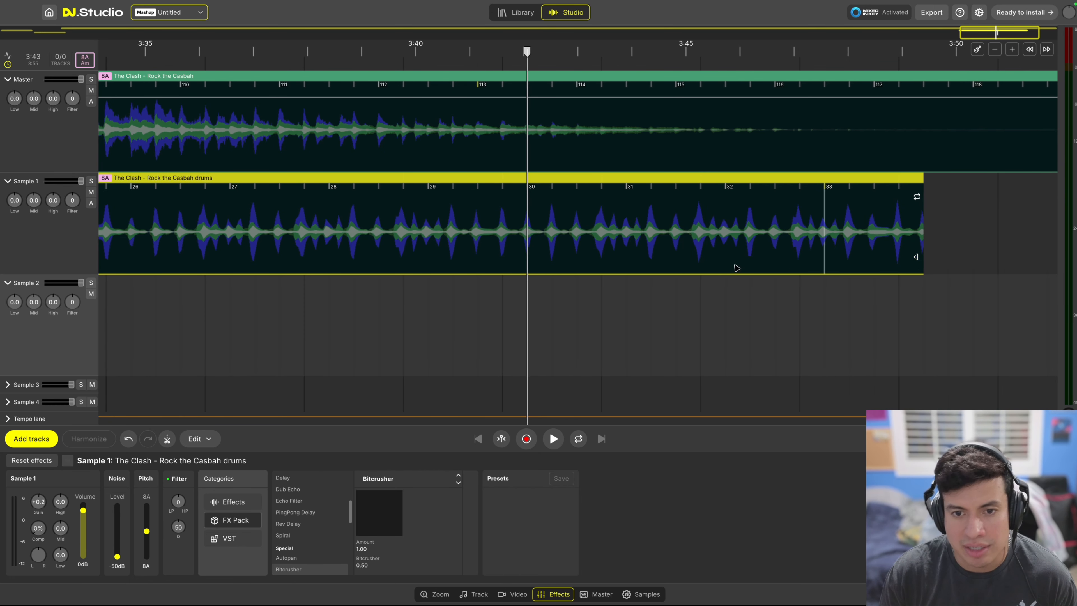
- Play the song's fade-out together with the extended outro drums through to the clip's last beats
left_click(380, 284)
key("space")
scroll(464, 313, "down", 2)
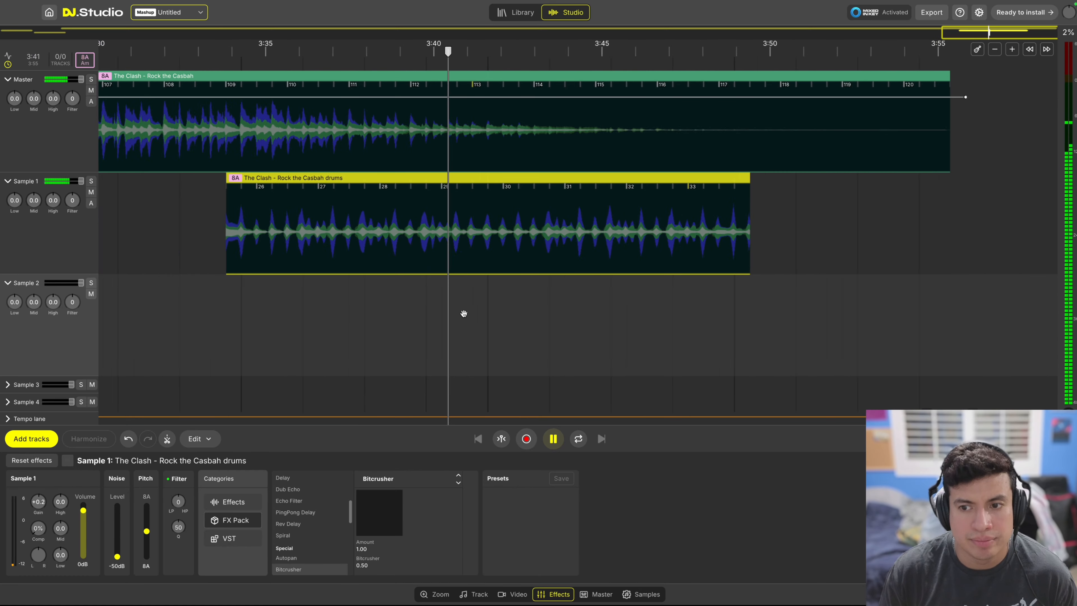
scroll(464, 313, "down", 2)
scroll(464, 313, "left", 5)
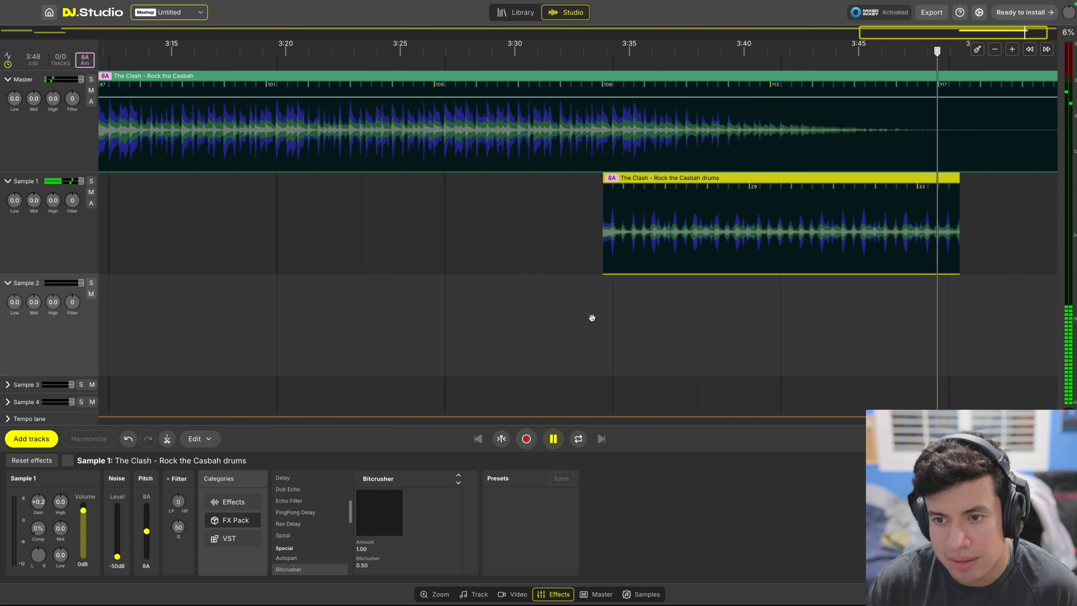
key("space")
key("space")
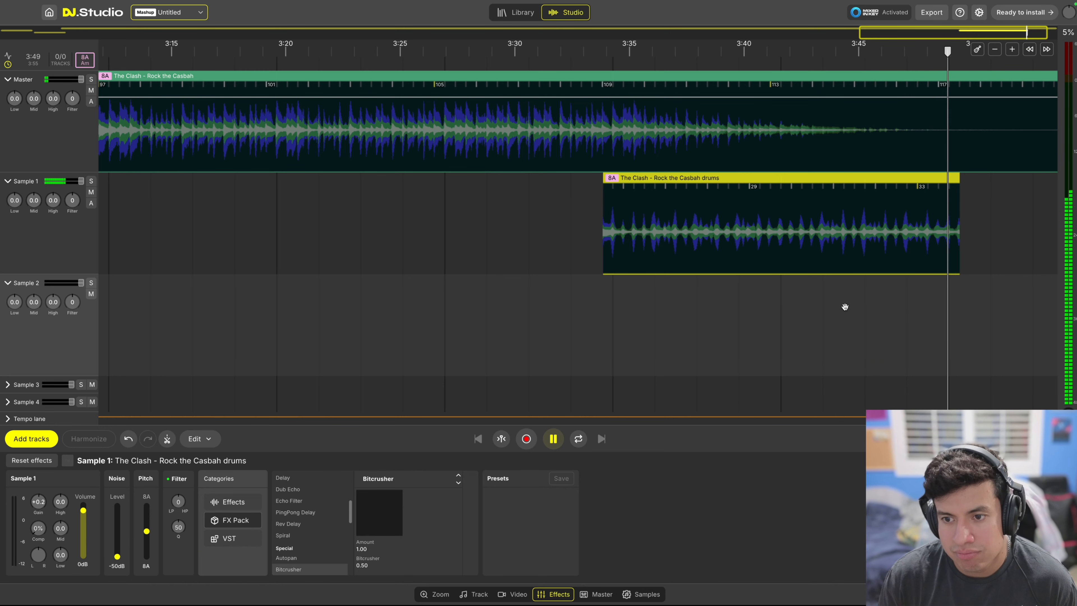
- Shorten the end of the outro drum clip to about 3:48 and replay its ending
left_click(895, 302)
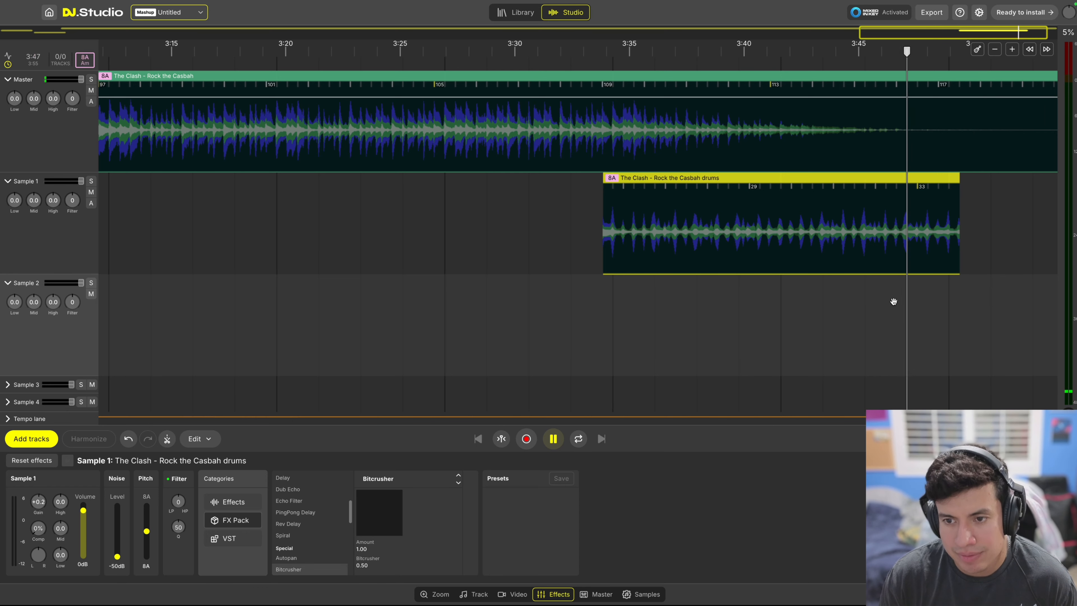
key("space")
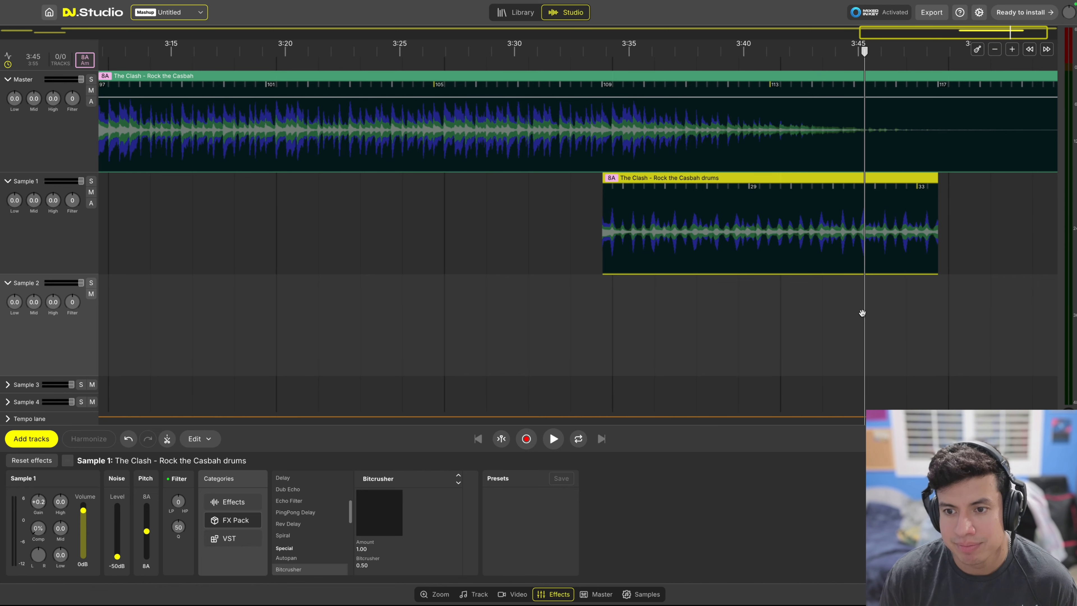
key("space")
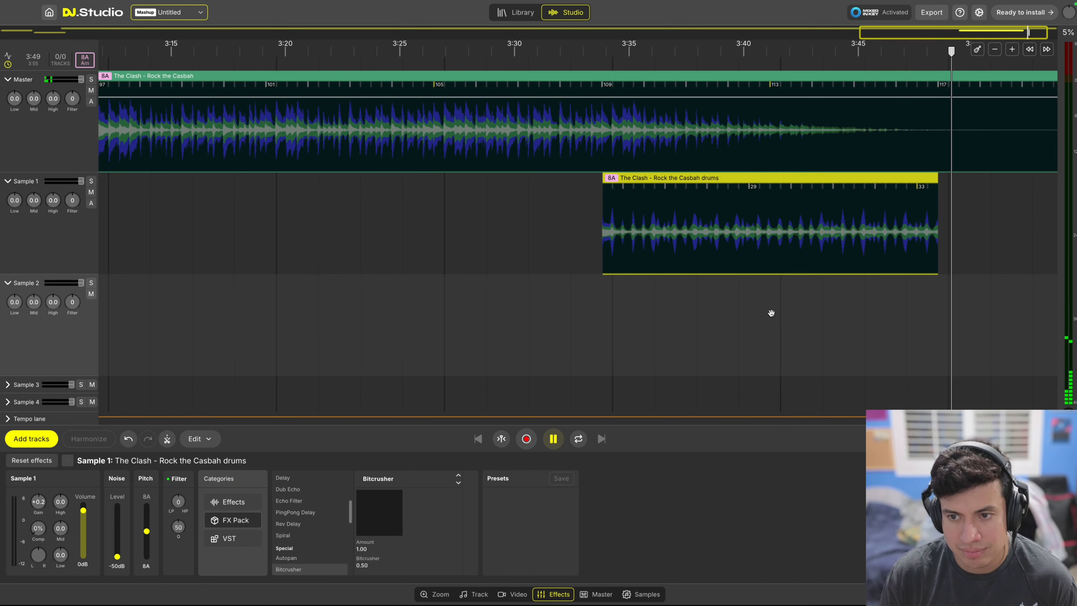
- Delete the Sample 2 intro drum clip and extend the Sample 1 intro drums in its place to about 0:15, over the song's start
scroll(726, 313, "left", 20)
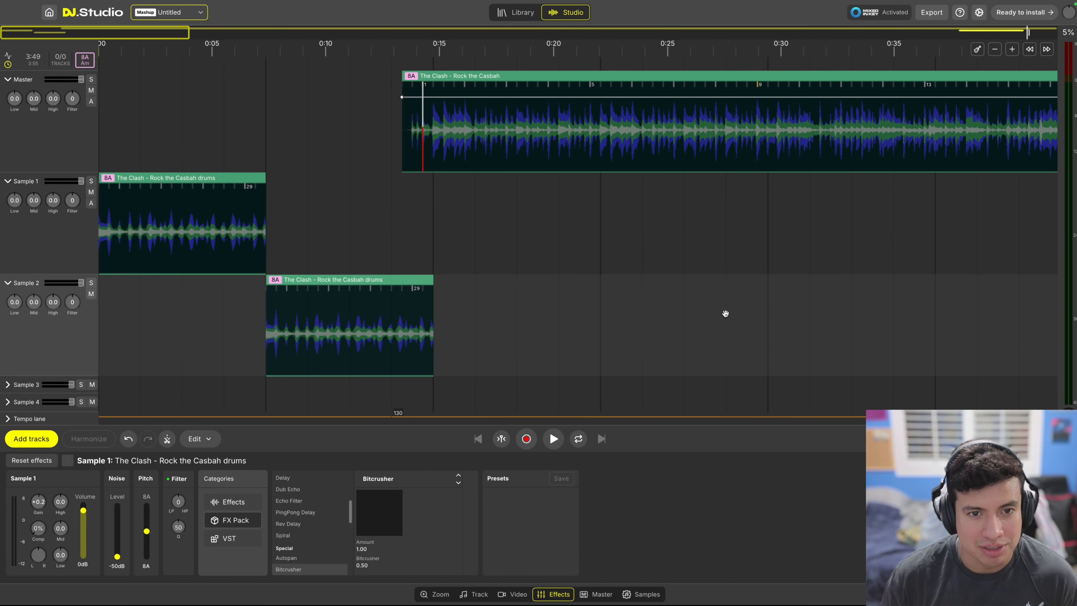
left_click(409, 282)
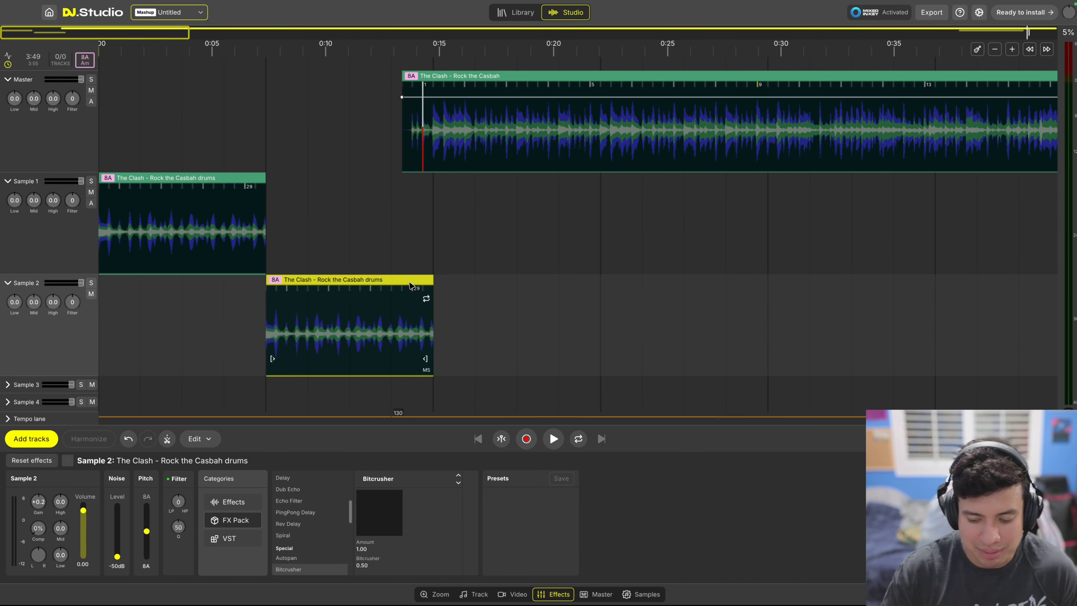
key("Delete")
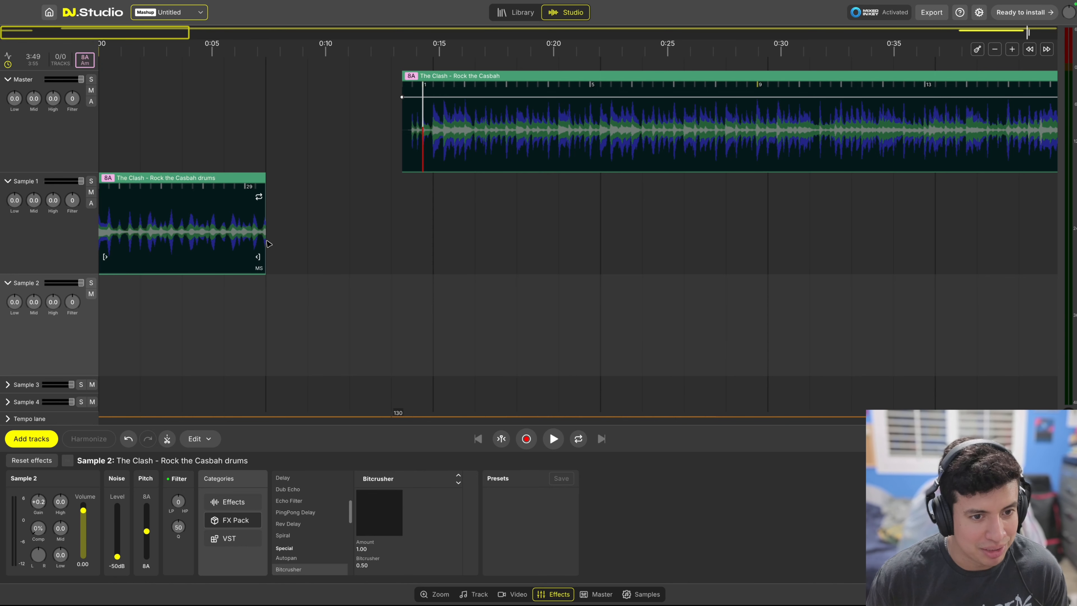
left_click_drag(258, 255, 384, 255)
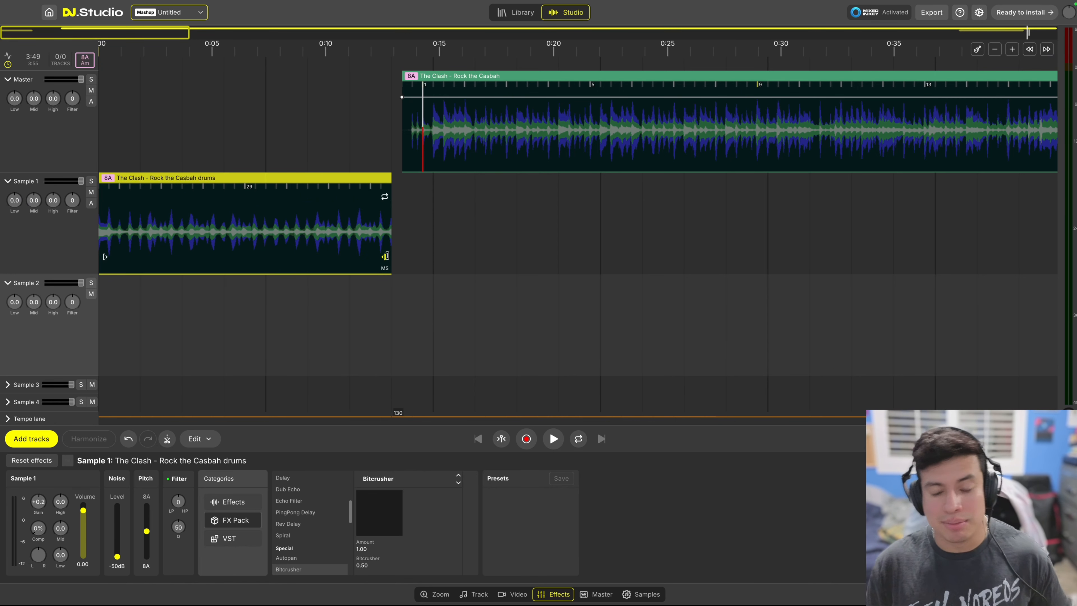
left_click_drag(392, 256, 420, 257)
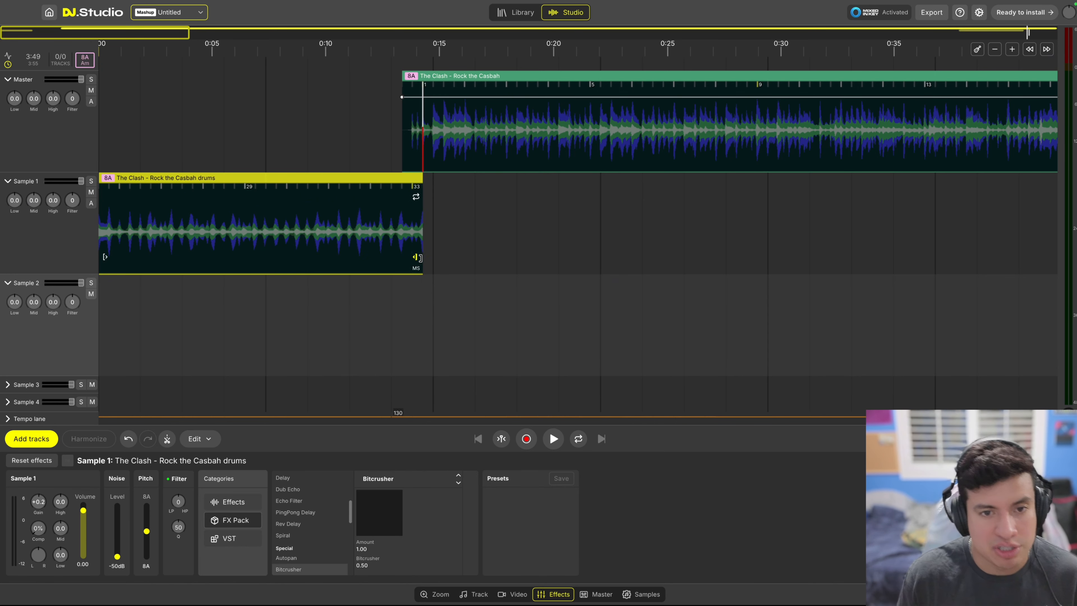
- Play the extended intro drums through the transition into the main Rock the Casbah track
left_click(232, 137)
key("space")
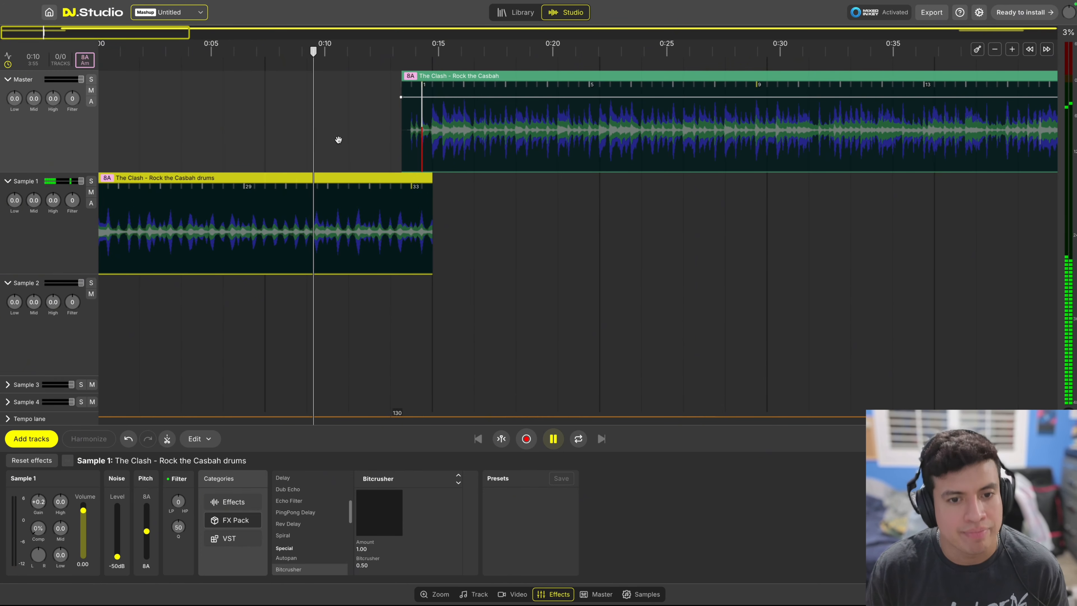
scroll(339, 140, "up", 5)
scroll(342, 154, "up", 1)
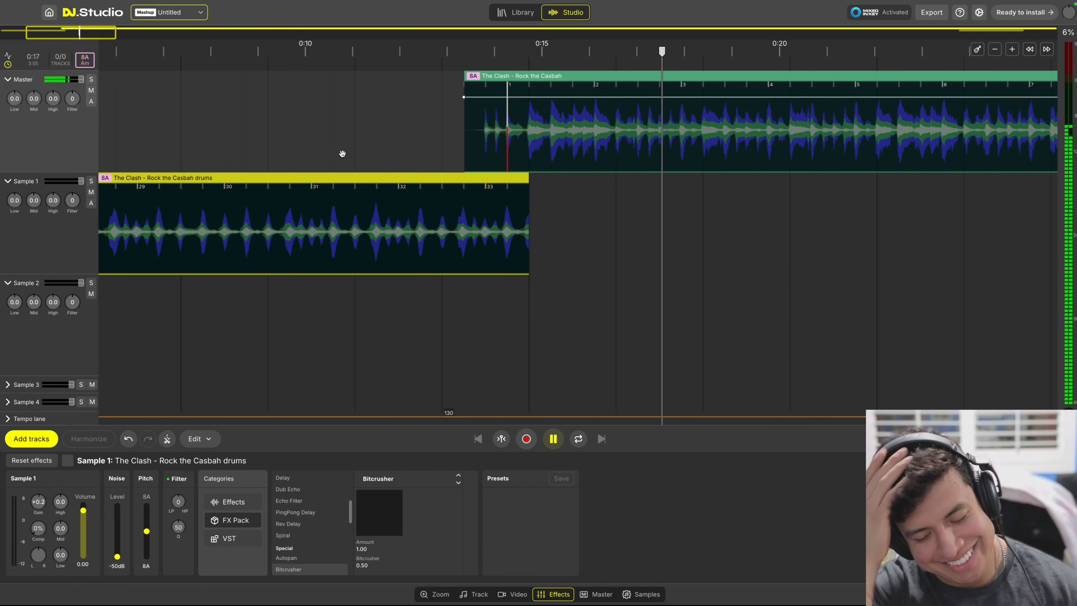
key("space")
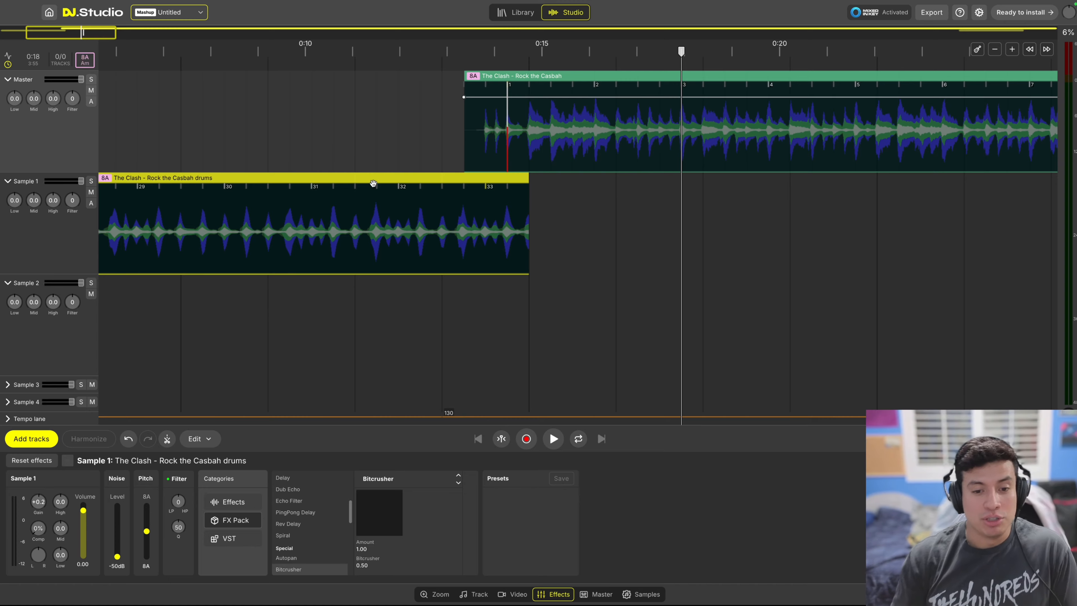
- Examine the whole arrangement, comparing the intro and outro drum clips with the start and end of the main track
scroll(498, 251, "down", 2)
scroll(498, 251, "down", 5)
scroll(499, 251, "up", 5)
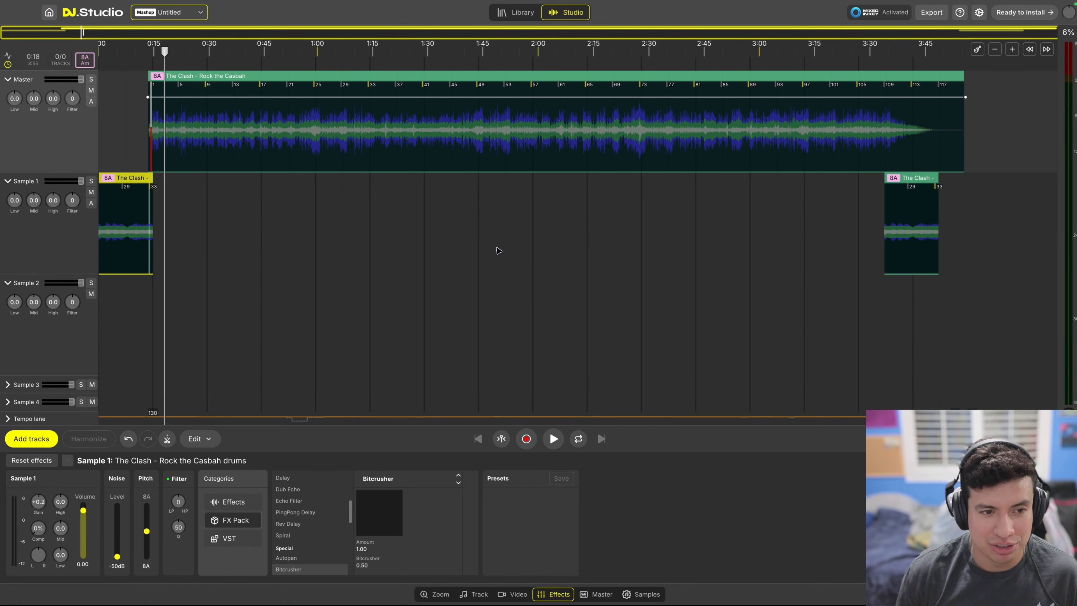
scroll(498, 251, "left", 10)
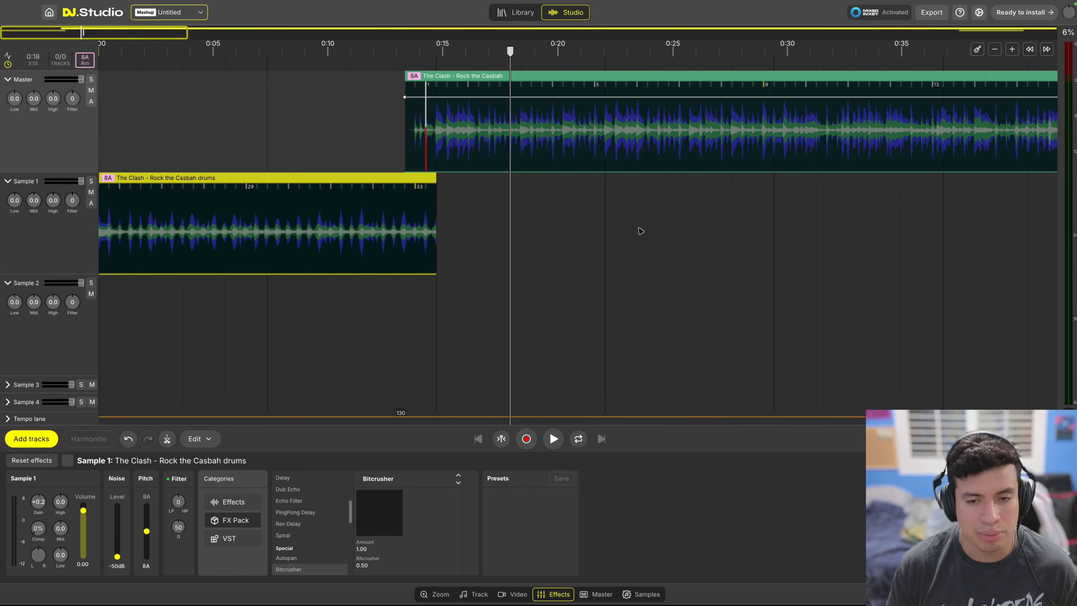
scroll(666, 242, "down", 3)
scroll(666, 243, "down", 1)
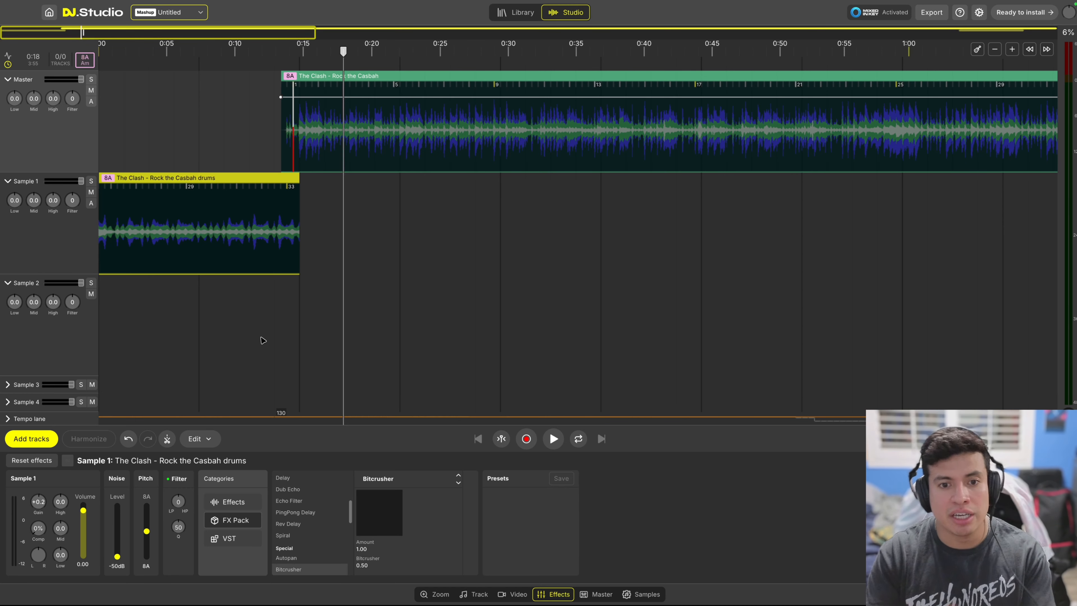
scroll(316, 292, "right", 10)
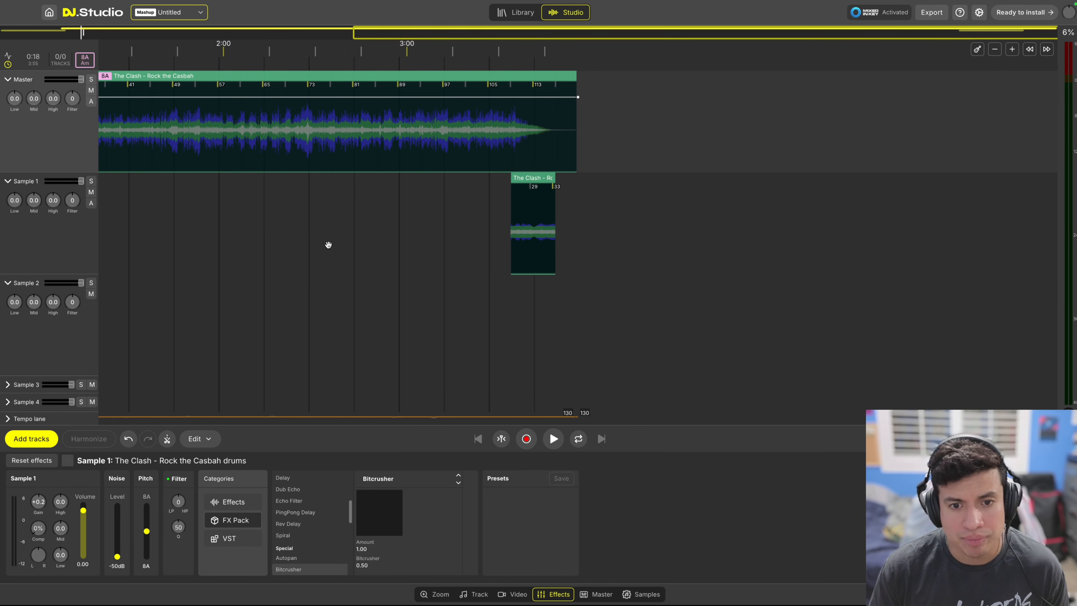
scroll(328, 245, "left", 6)
- Open the track details of the selected intro drum clip
mouse_move(85, 3)
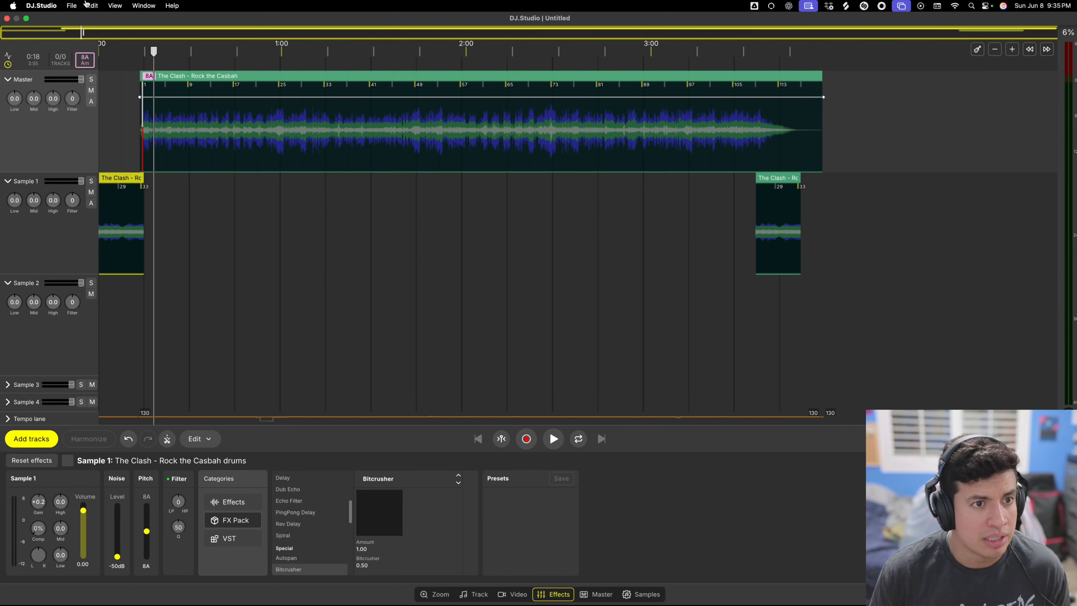
left_click(474, 594)
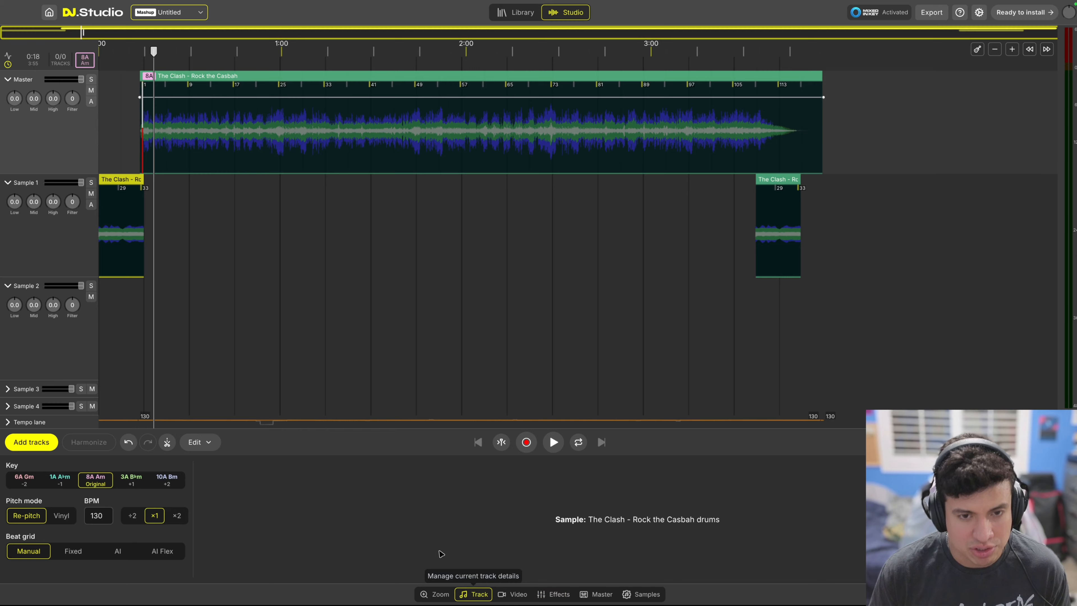
- Copy the full title of the main Rock the Casbah track from its track details, leaving the details unchanged
left_click(464, 81)
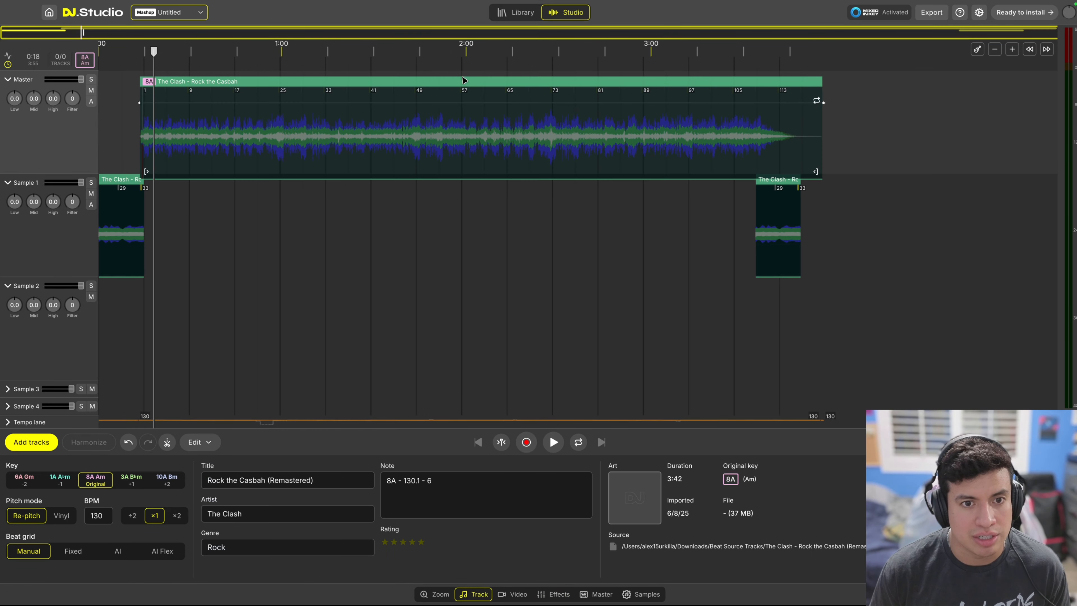
left_click(355, 480)
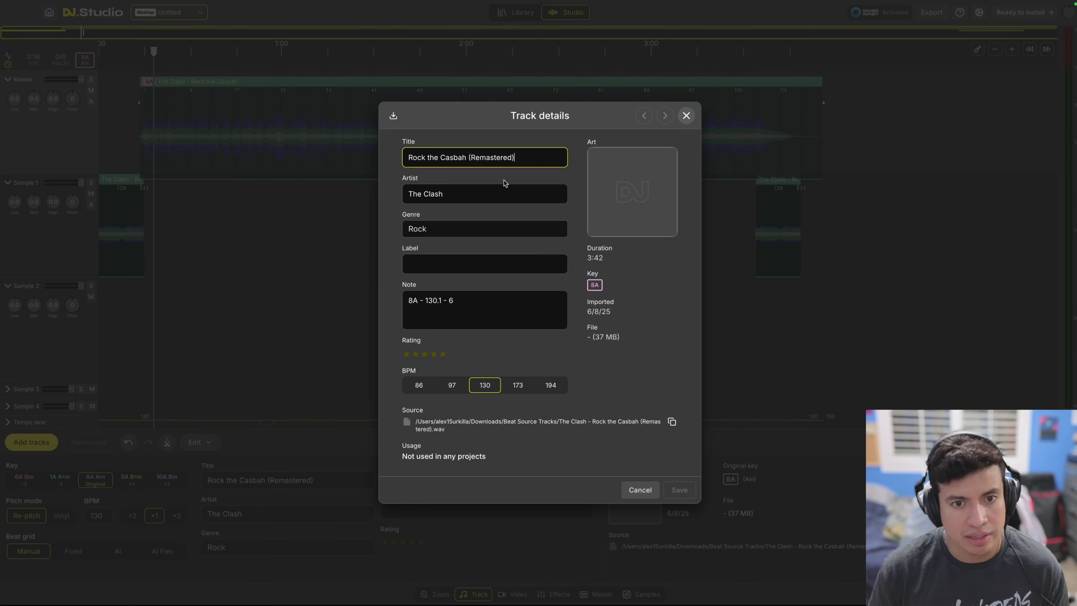
triple_click(531, 160)
key("super+c")
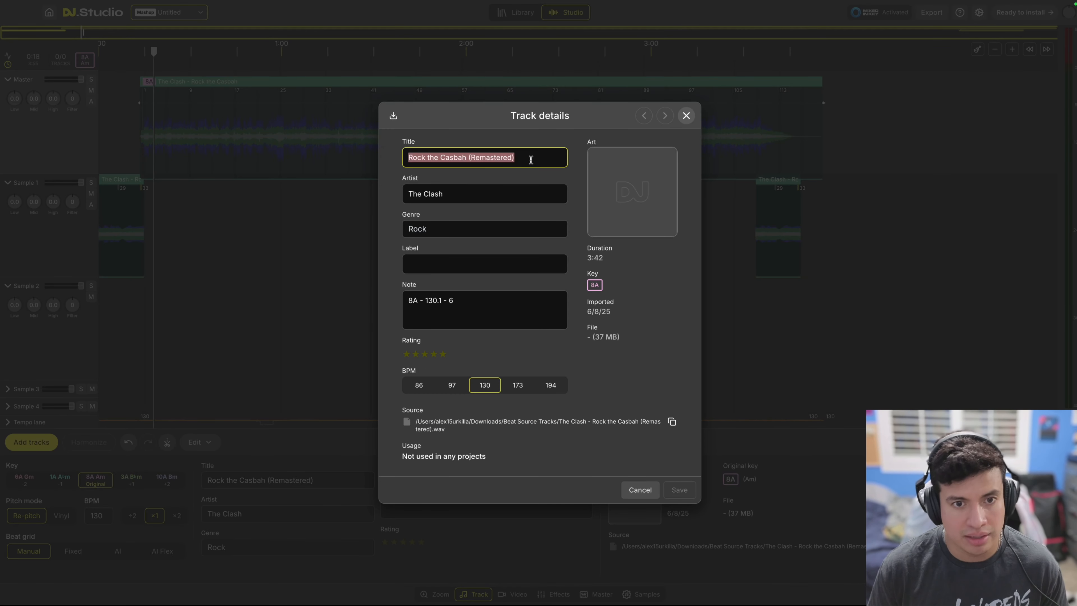
left_click(343, 225)
- Start exporting the project and save the mashup under the copied title, with Remastered replaced, as "Rock the Casbah (Intro Edit)"
left_click(71, 5)
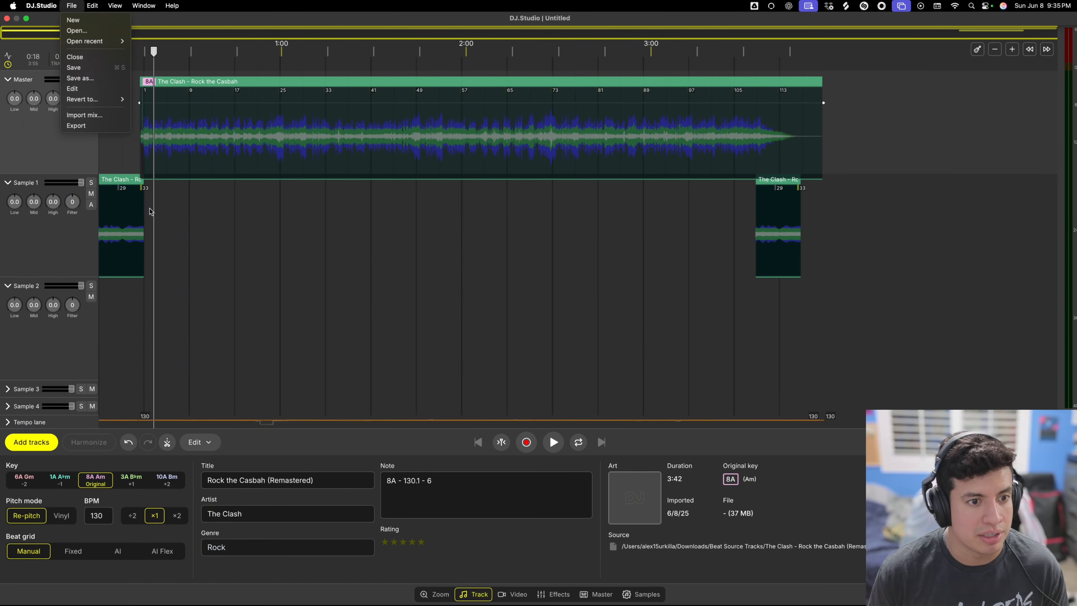
left_click(103, 126)
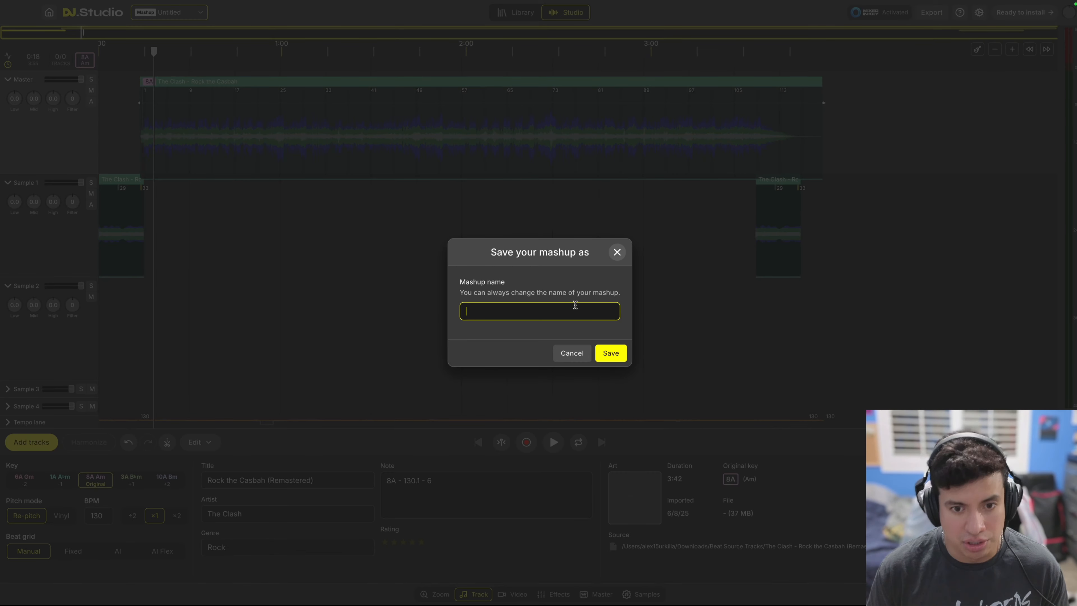
key("super+v")
double_click(543, 312)
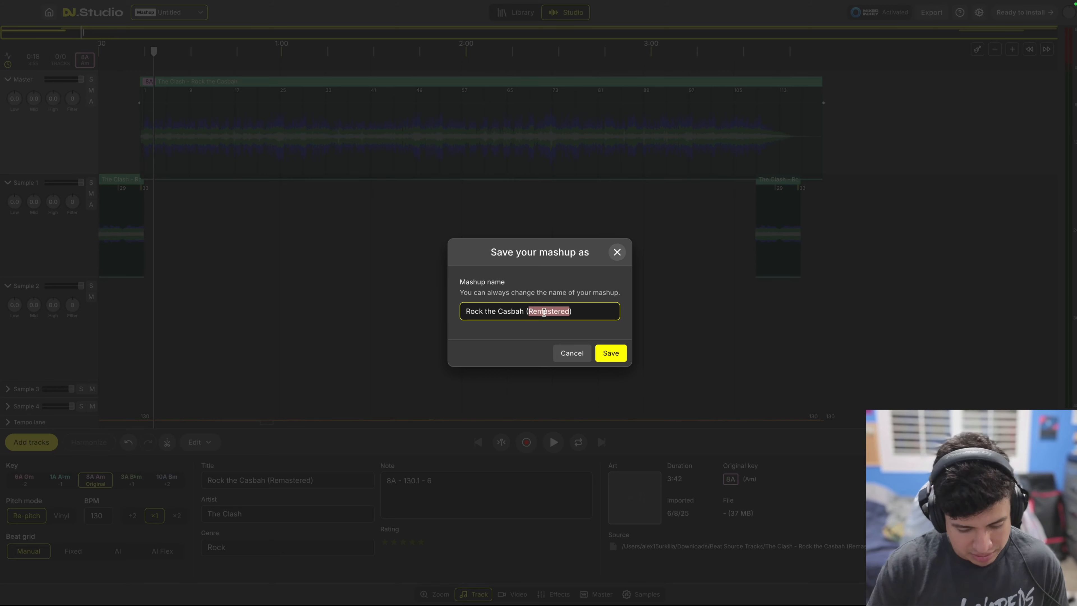
type("Intro Edit")
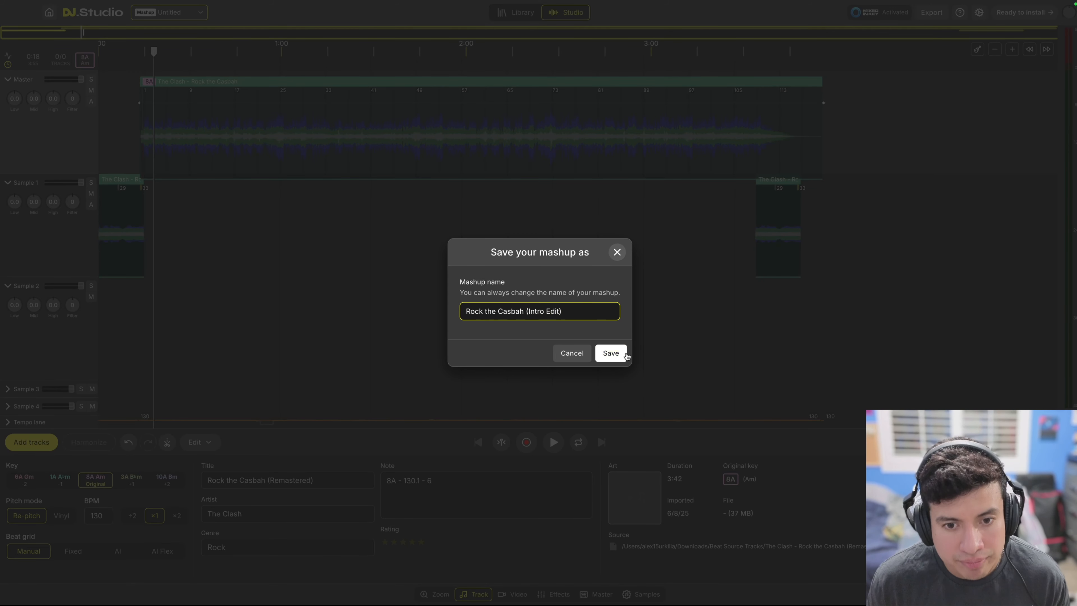
left_click(611, 353)
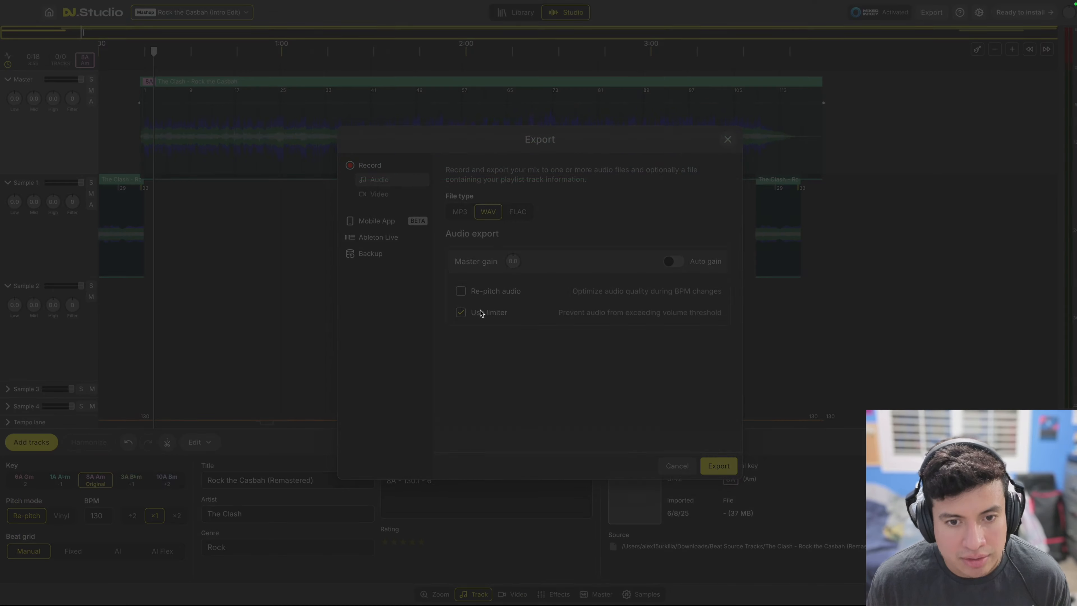
- Export the mix as WAV audio with the limiter off, and select Rock the Casbah (Intro Edit).wav in the Exports folder in Finder
left_click(461, 312)
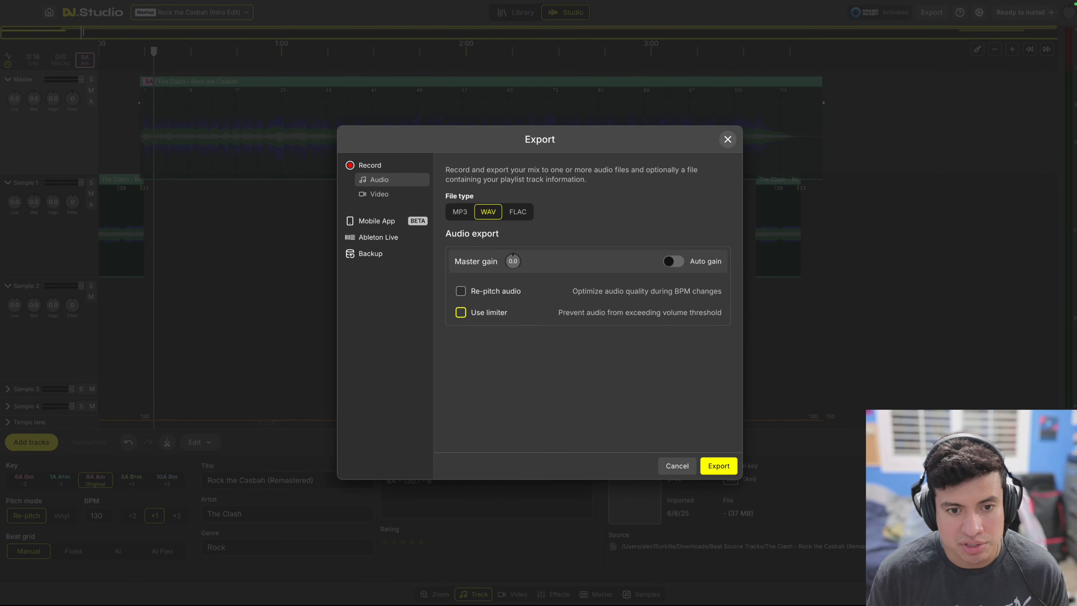
left_click(732, 466)
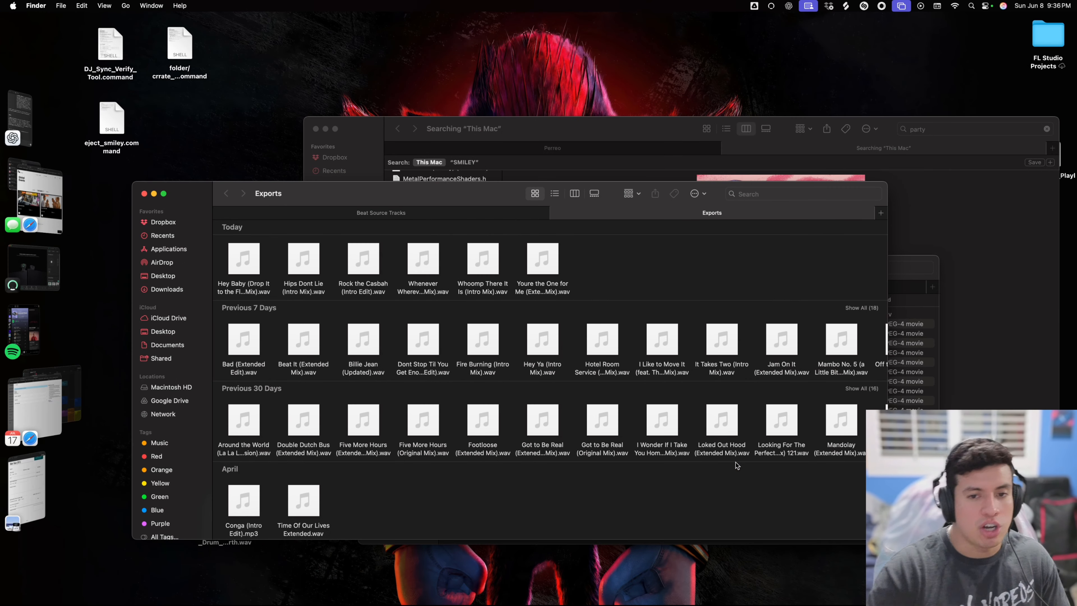
left_click(381, 288)
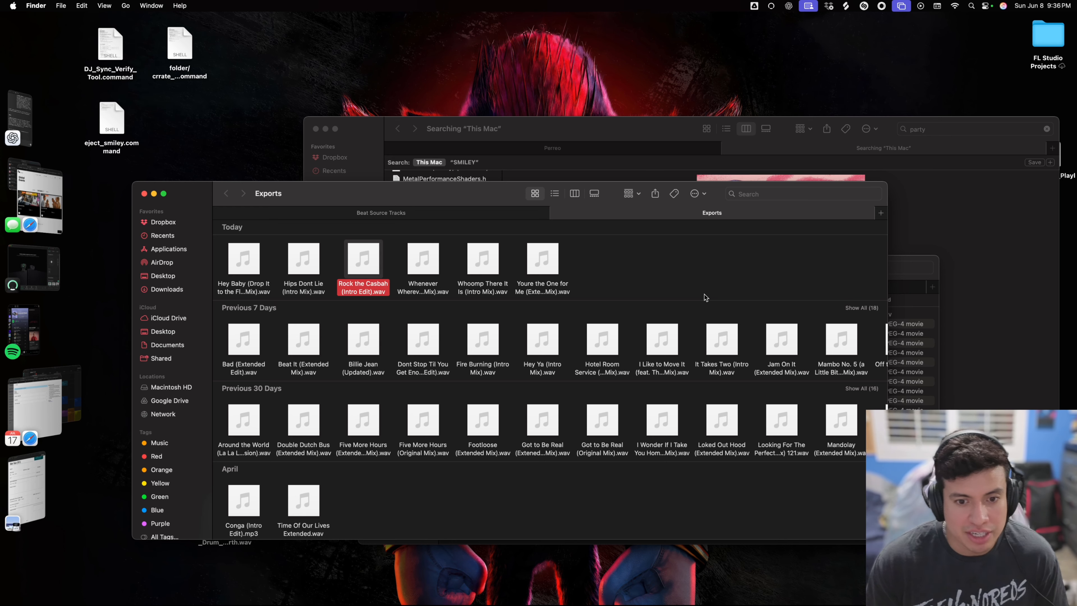